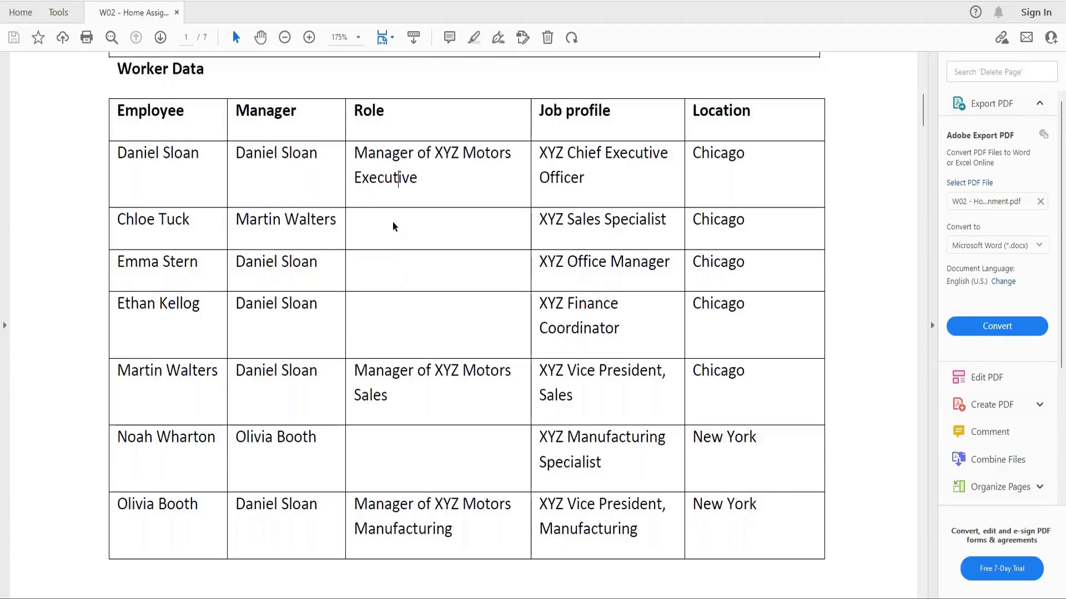
Expand Details on 1002 WW_XYZ Motors Executive and open its superior organization, 1001 WW_XYZ Motors
{"action": "scroll", "coordinate": [424, 221], "scroll_direction": "down", "scroll_amount": 5}
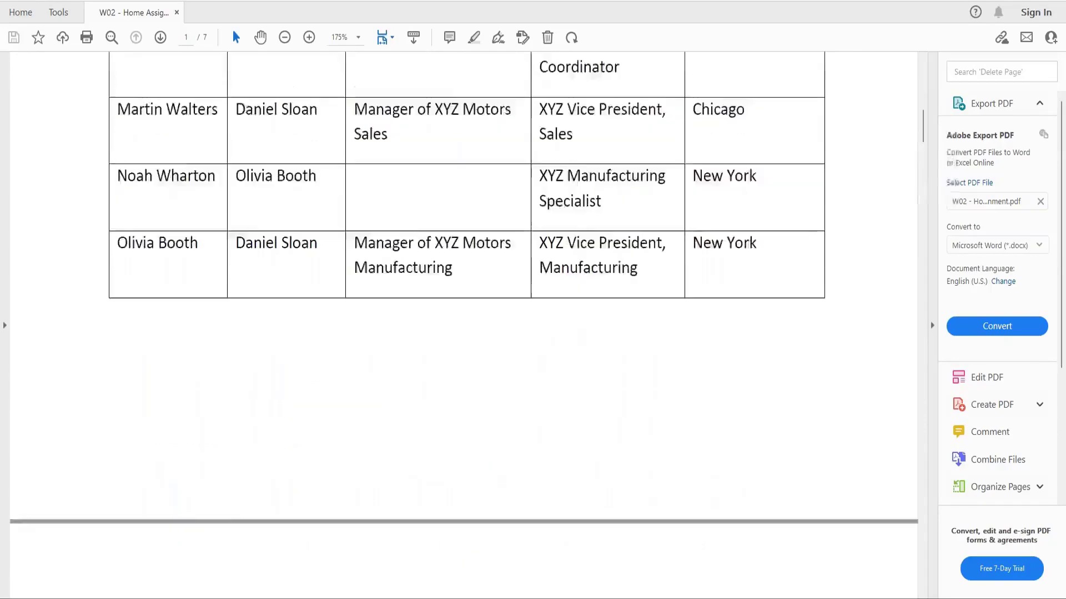
{"action": "scroll", "coordinate": [464, 325], "scroll_direction": "down", "scroll_amount": 20}
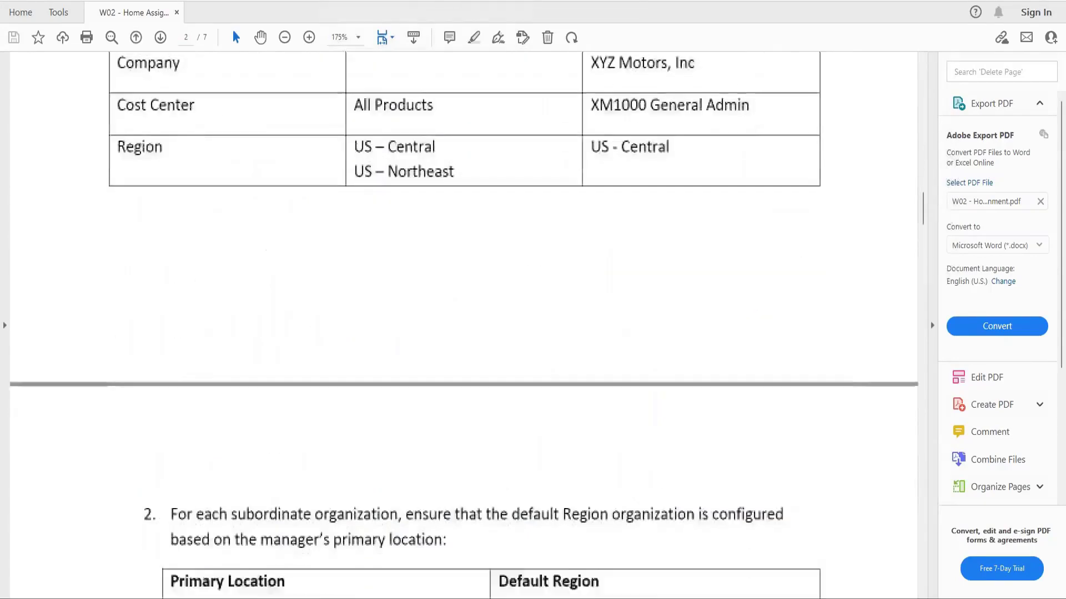
{"action": "scroll", "coordinate": [408, 248], "scroll_direction": "down", "scroll_amount": 6}
{"action": "scroll", "coordinate": [407, 248], "scroll_direction": "up", "scroll_amount": 10}
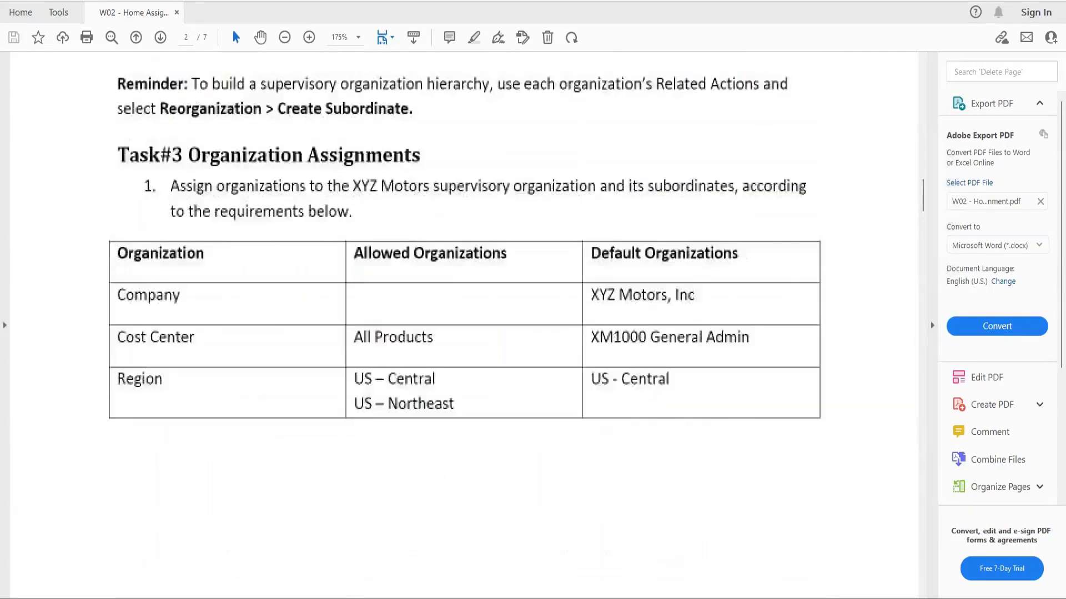
{"action": "scroll", "coordinate": [464, 325], "scroll_direction": "up", "scroll_amount": 20}
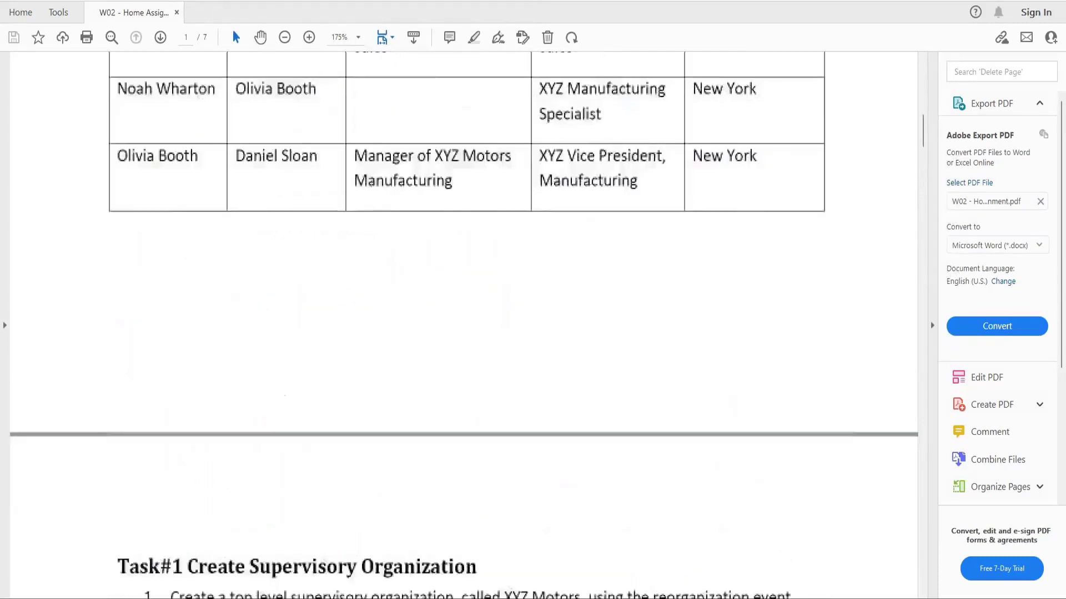
{"action": "scroll", "coordinate": [408, 248], "scroll_direction": "up", "scroll_amount": 7}
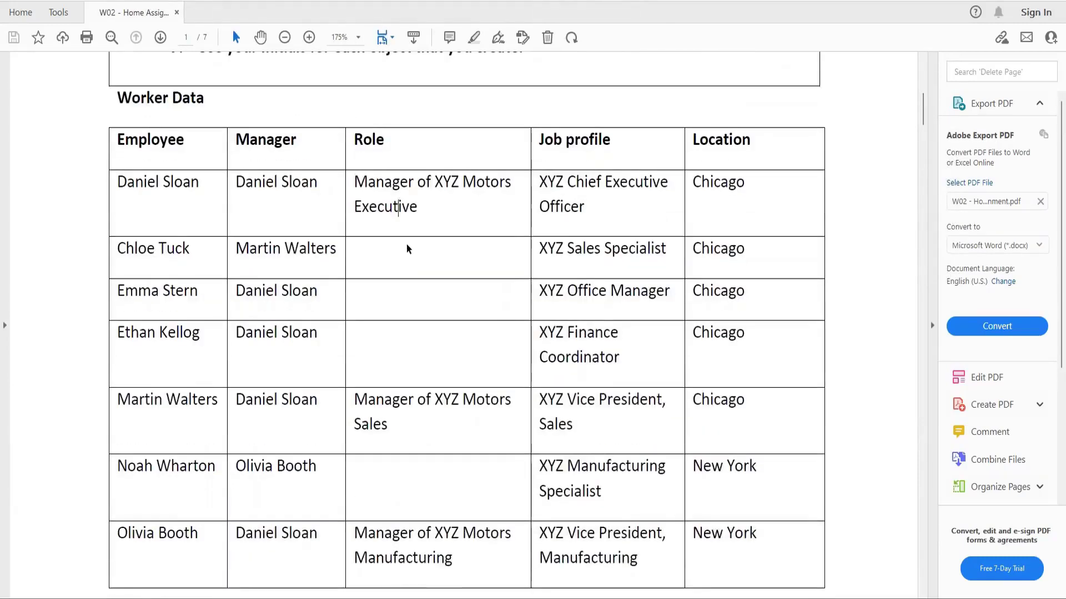
{"action": "scroll", "coordinate": [408, 249], "scroll_direction": "down", "scroll_amount": 1}
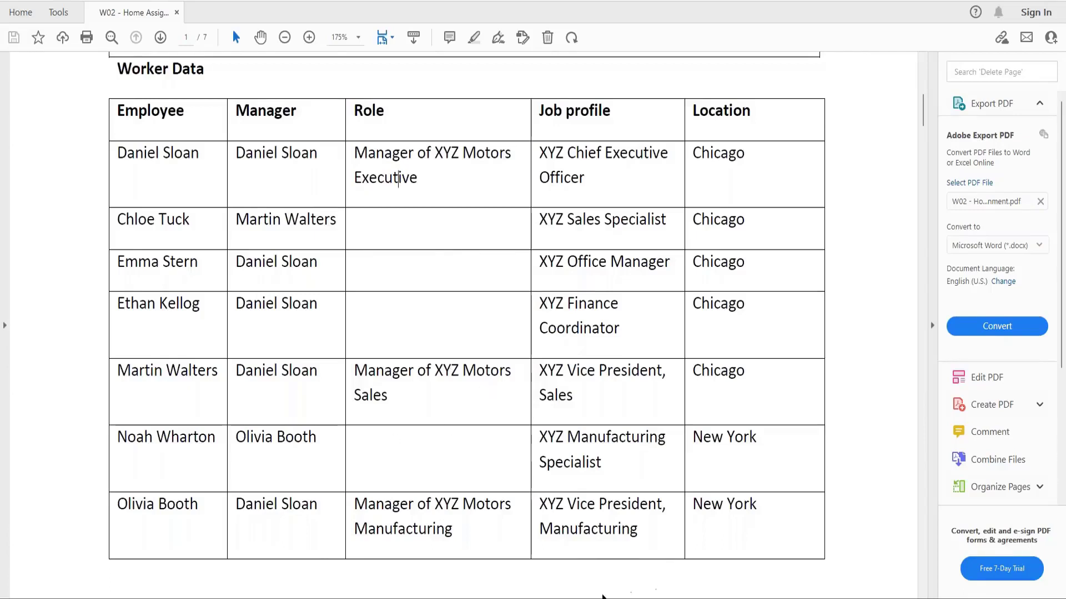
{"action": "left_click", "coordinate": [602, 597]}
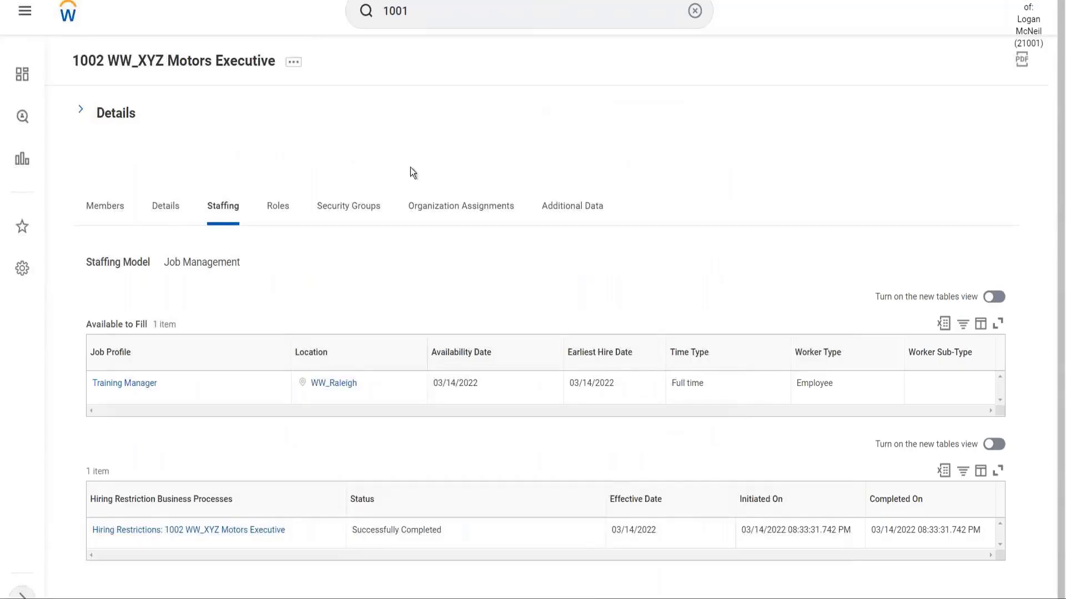
{"action": "scroll", "coordinate": [82, 118], "scroll_direction": "up", "scroll_amount": 1}
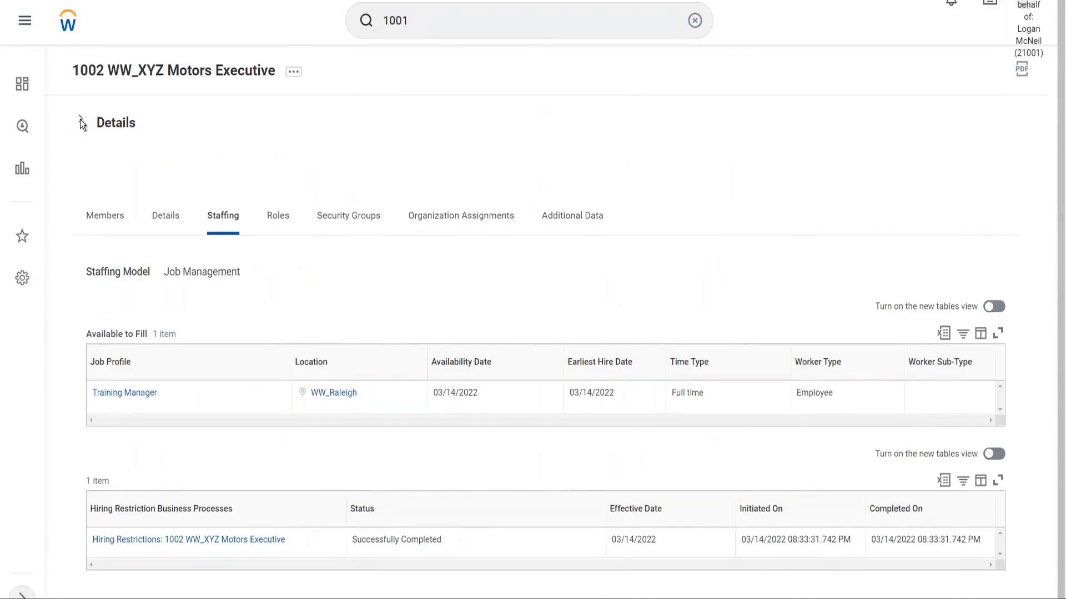
{"action": "left_click", "coordinate": [81, 122]}
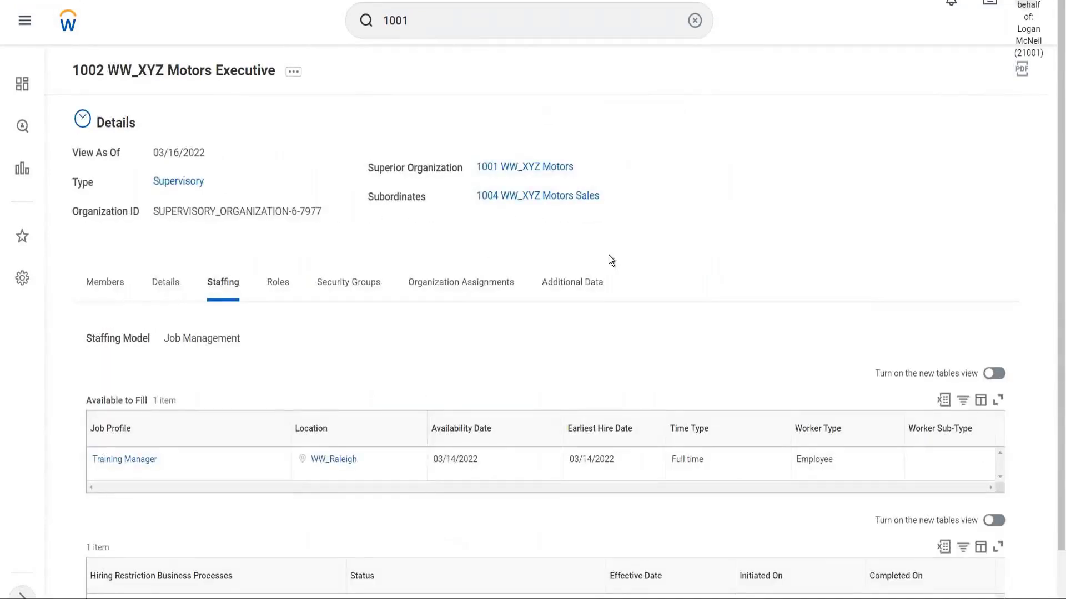
{"action": "mouse_move", "coordinate": [542, 171]}
{"action": "left_click", "coordinate": [542, 170]}
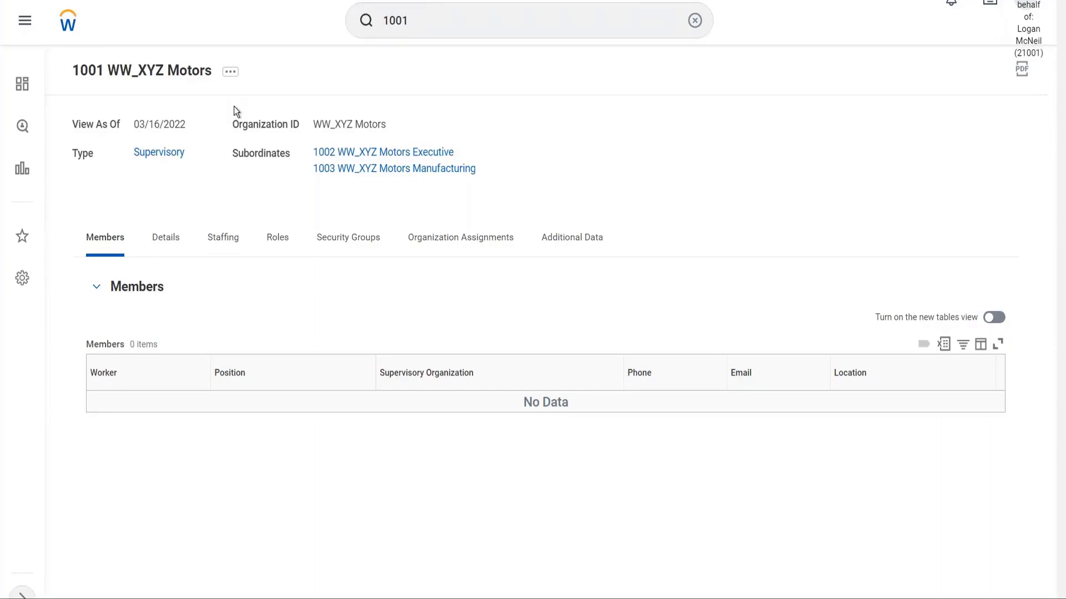
Create a Hire business process definition for 1001 WW_XYZ Motors, choosing None of the above
{"action": "left_click", "coordinate": [231, 73]}
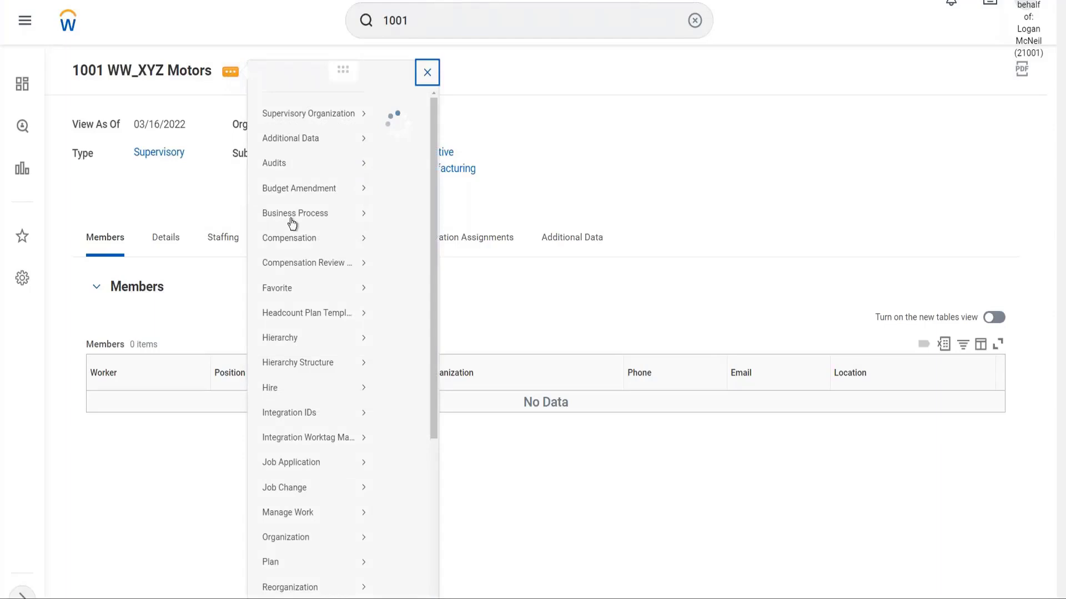
{"action": "mouse_move", "coordinate": [304, 238]}
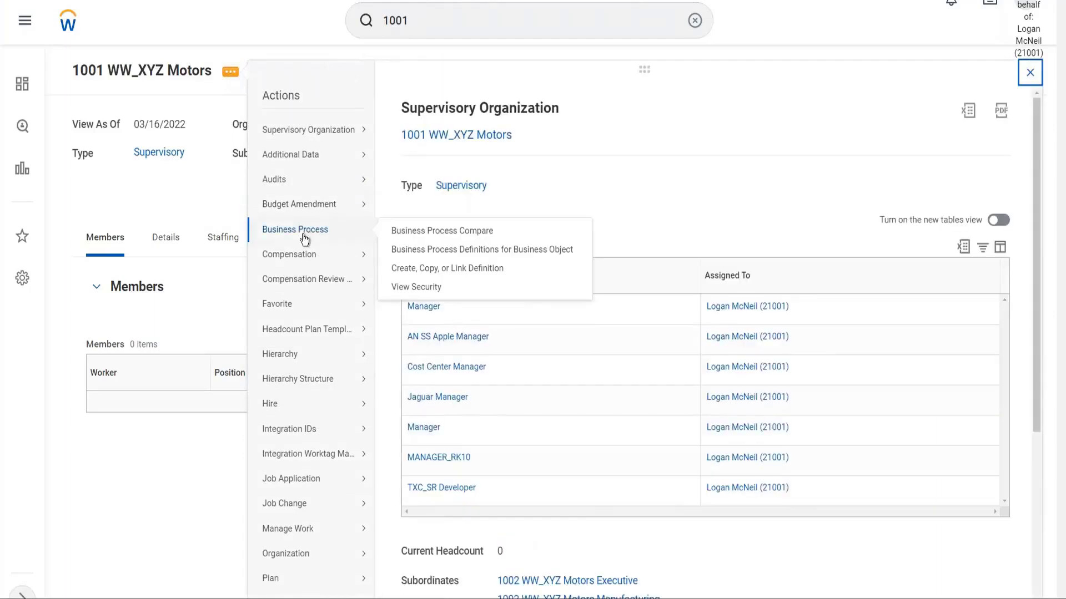
{"action": "left_click", "coordinate": [484, 272]}
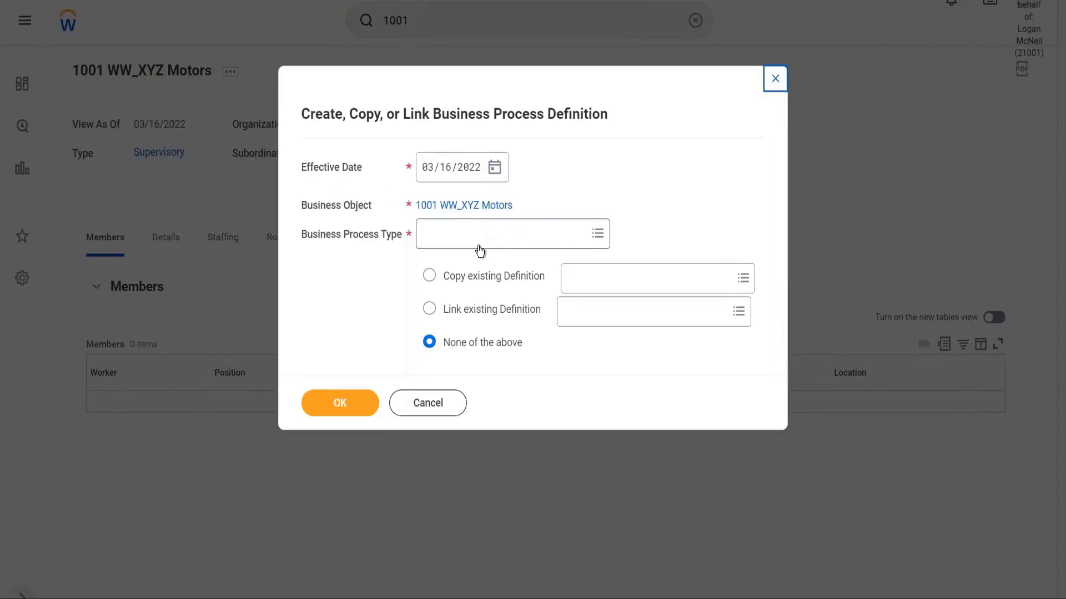
{"action": "mouse_move", "coordinate": [477, 244]}
{"action": "left_click", "coordinate": [467, 242]}
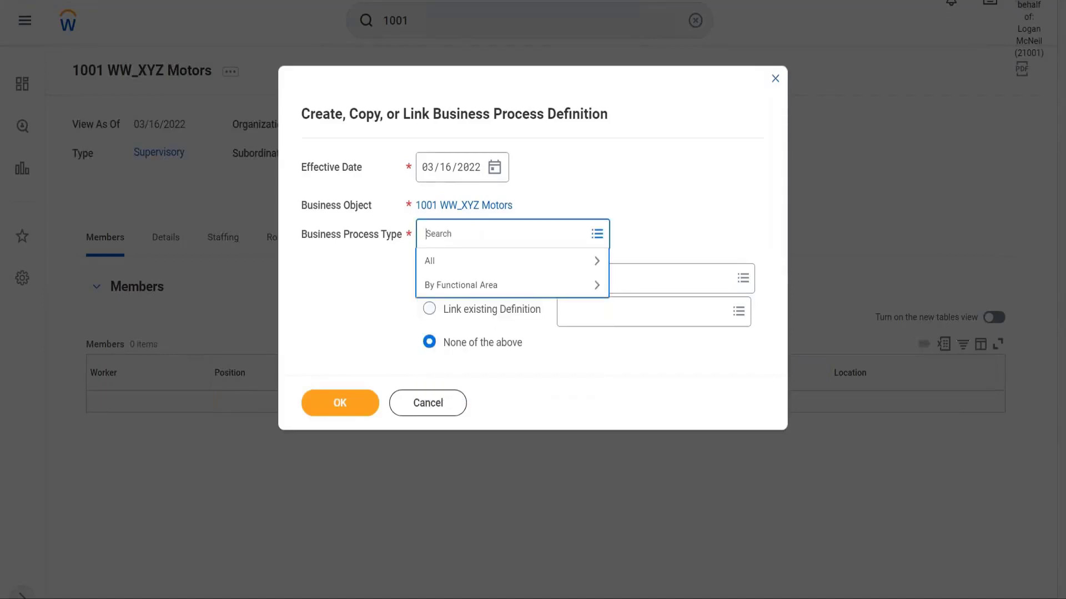
{"action": "type", "text": "hire"}
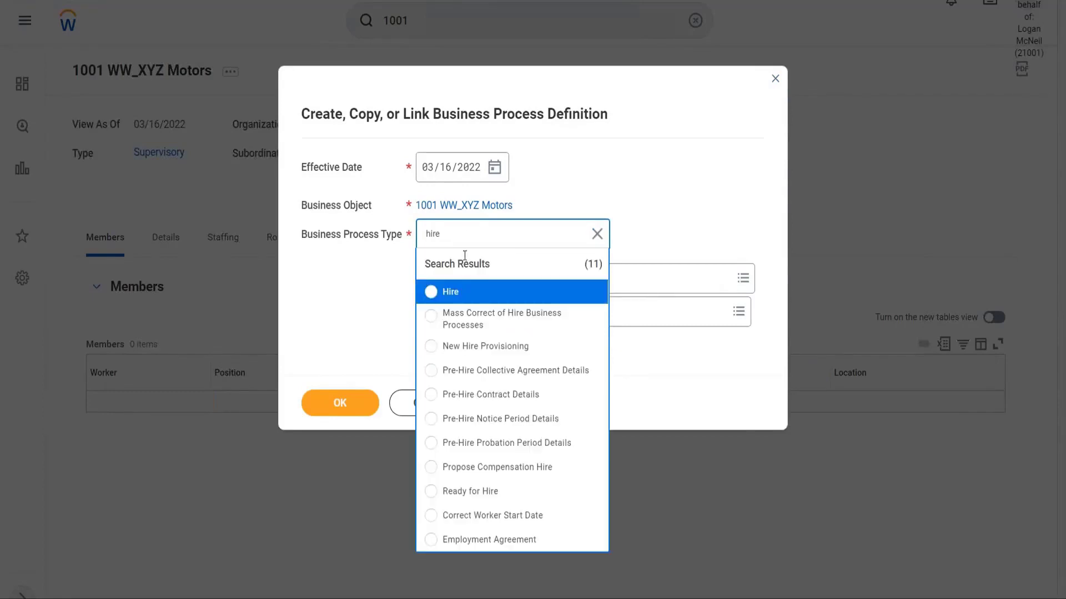
{"action": "left_click", "coordinate": [455, 293]}
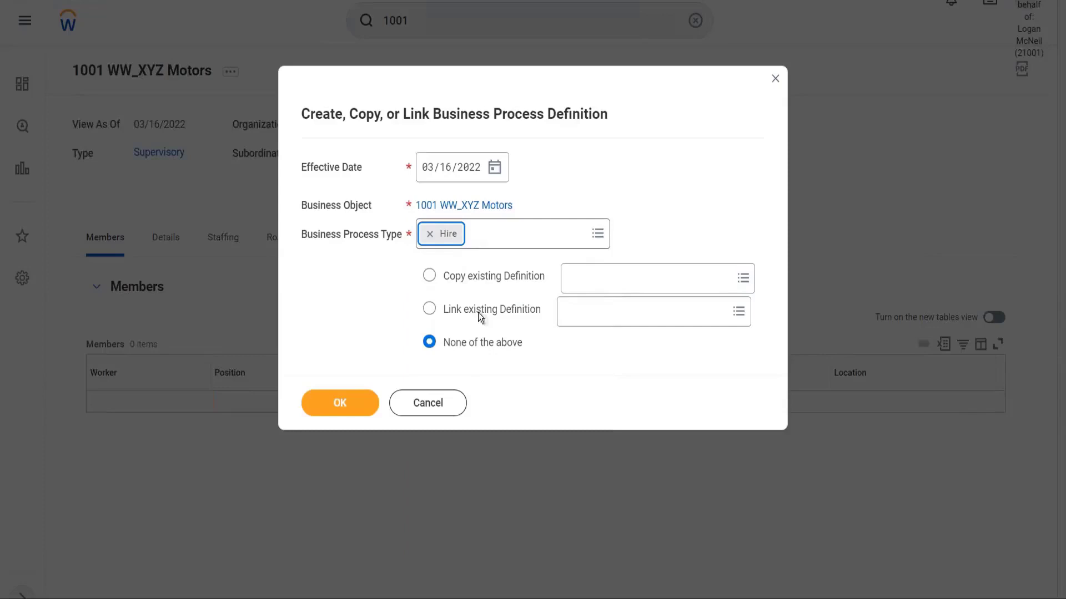
{"action": "left_click", "coordinate": [481, 347]}
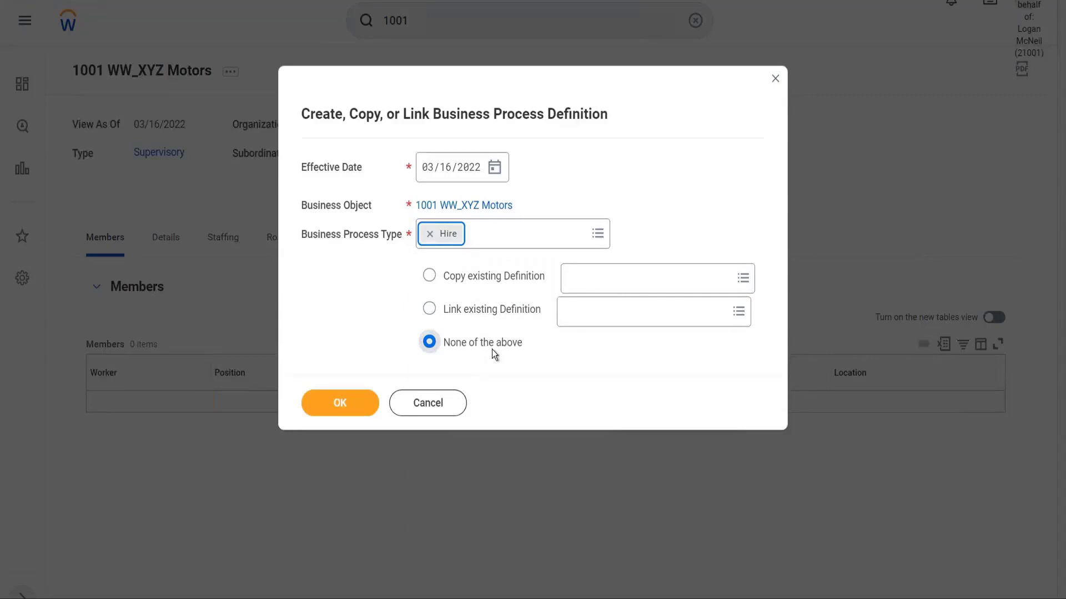
{"action": "left_click", "coordinate": [351, 404]}
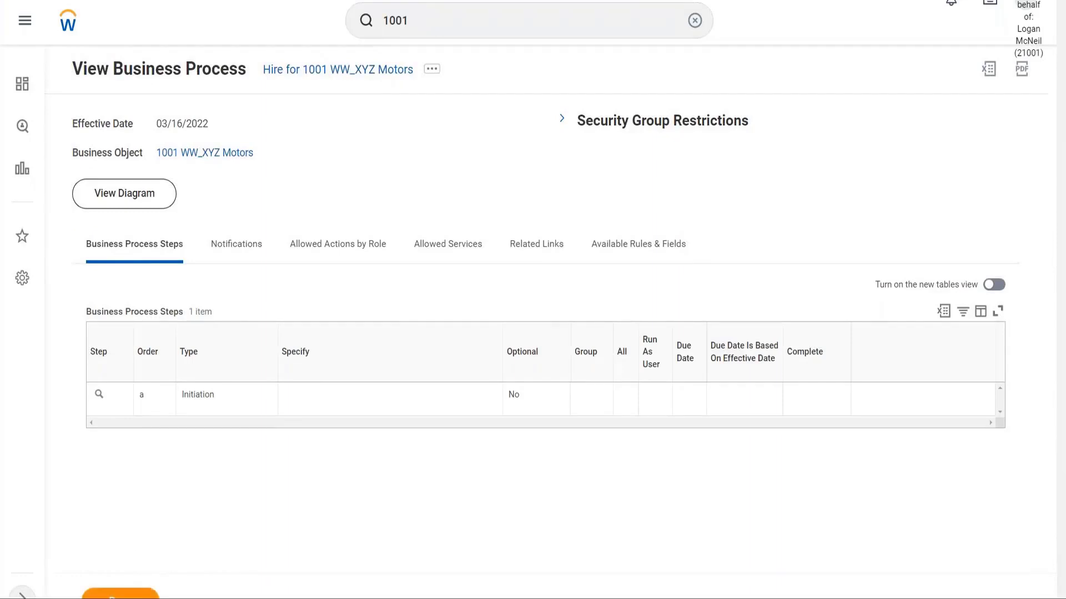
Finish reviewing the Hire process and return to the 1001 WW_XYZ Motors page
{"action": "left_click", "coordinate": [120, 593]}
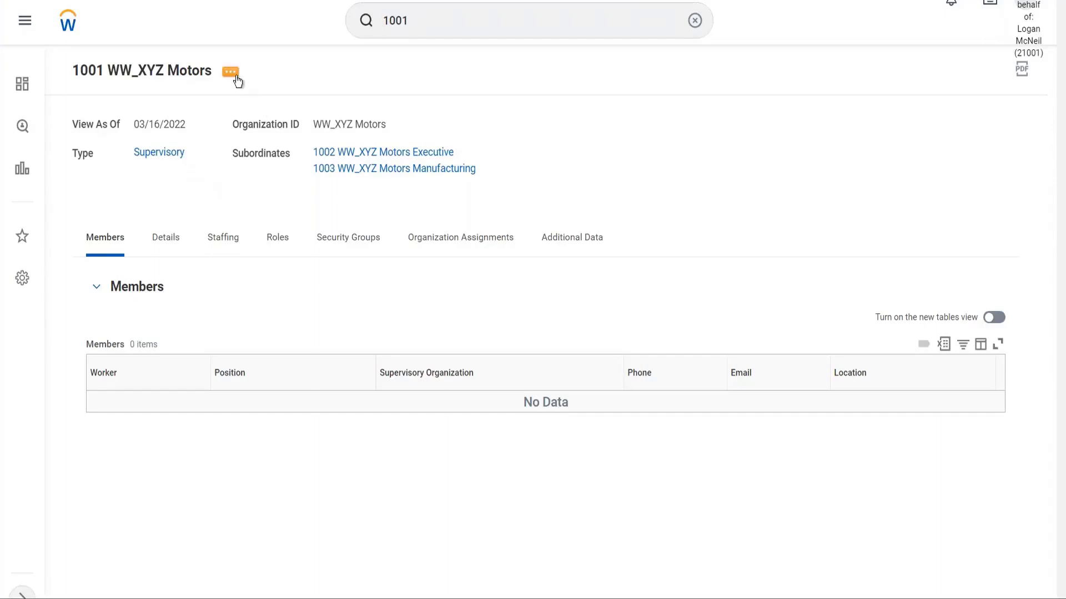
Show the Staffing view with the unfilled WW_CEO position under Available to Fill
{"action": "left_click", "coordinate": [226, 242]}
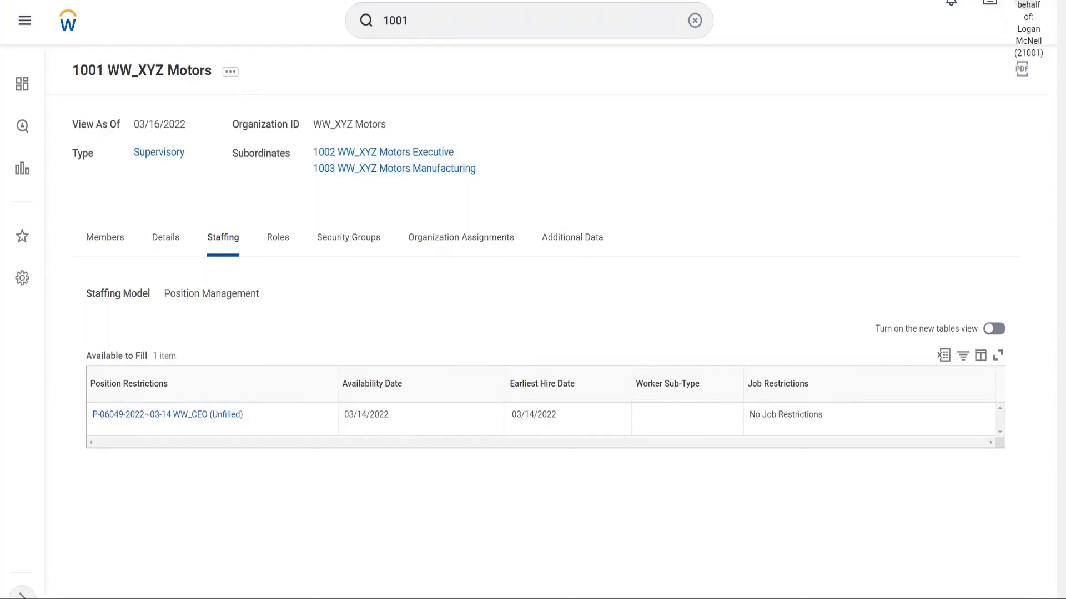
{"action": "left_click", "coordinate": [108, 250]}
{"action": "left_click", "coordinate": [233, 248]}
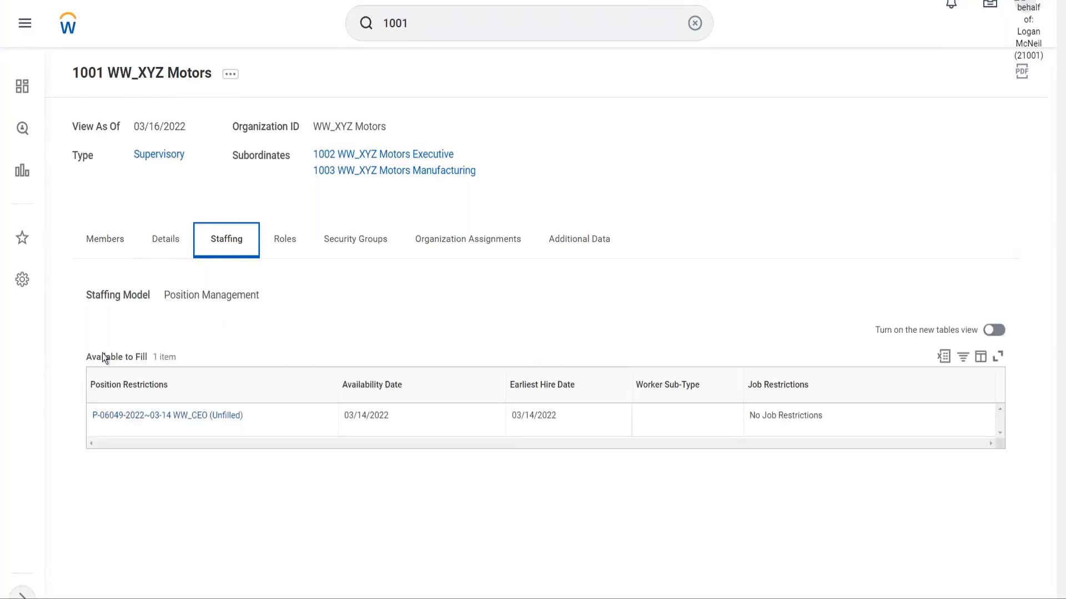
{"action": "left_click_drag", "start_coordinate": [84, 358], "coordinate": [145, 359]}
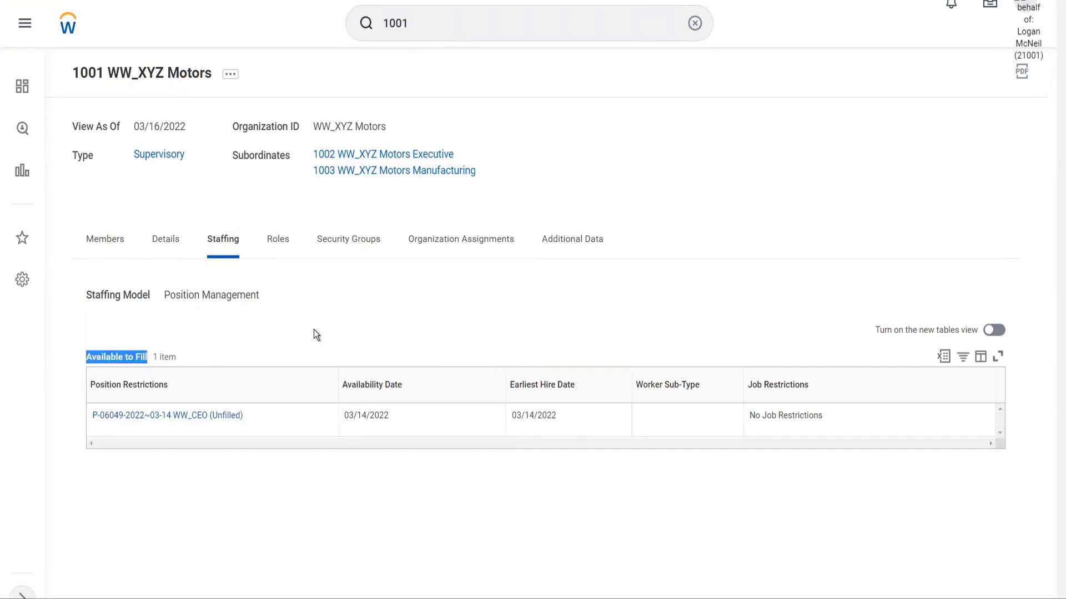
{"action": "left_click", "coordinate": [320, 305]}
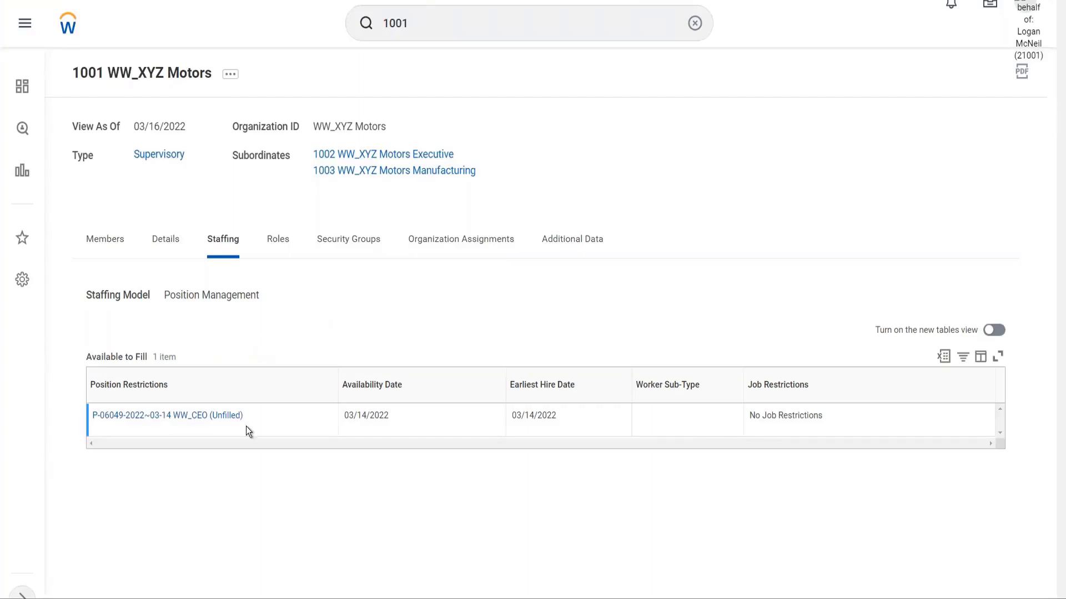
Open the unfilled WW_CEO position's actions and reveal its Hire Employee options
{"action": "mouse_move", "coordinate": [255, 418]}
{"action": "left_click", "coordinate": [253, 416]}
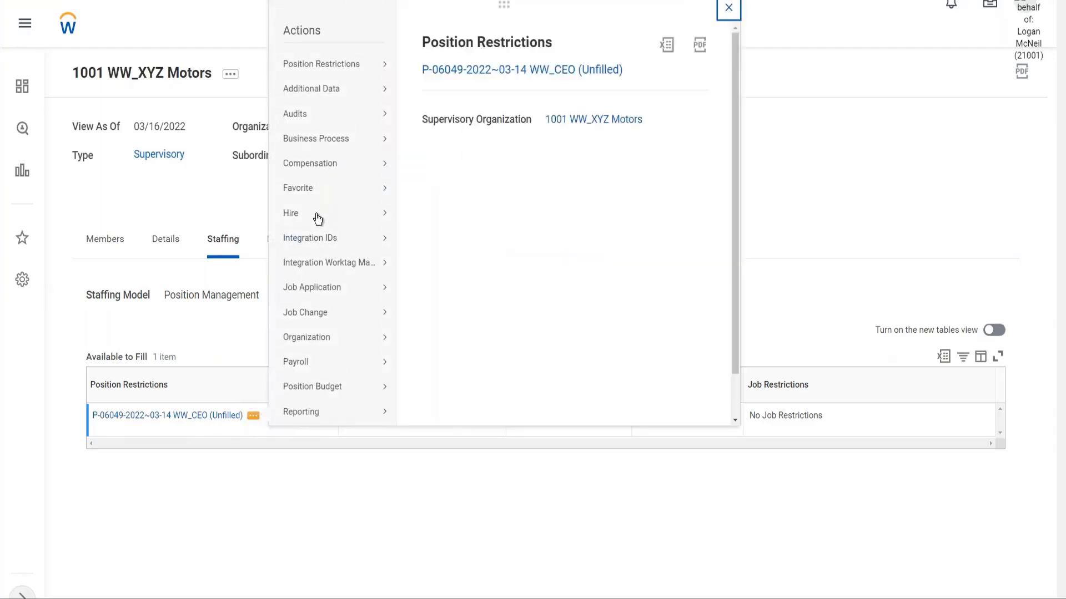
{"action": "mouse_move", "coordinate": [317, 219]}
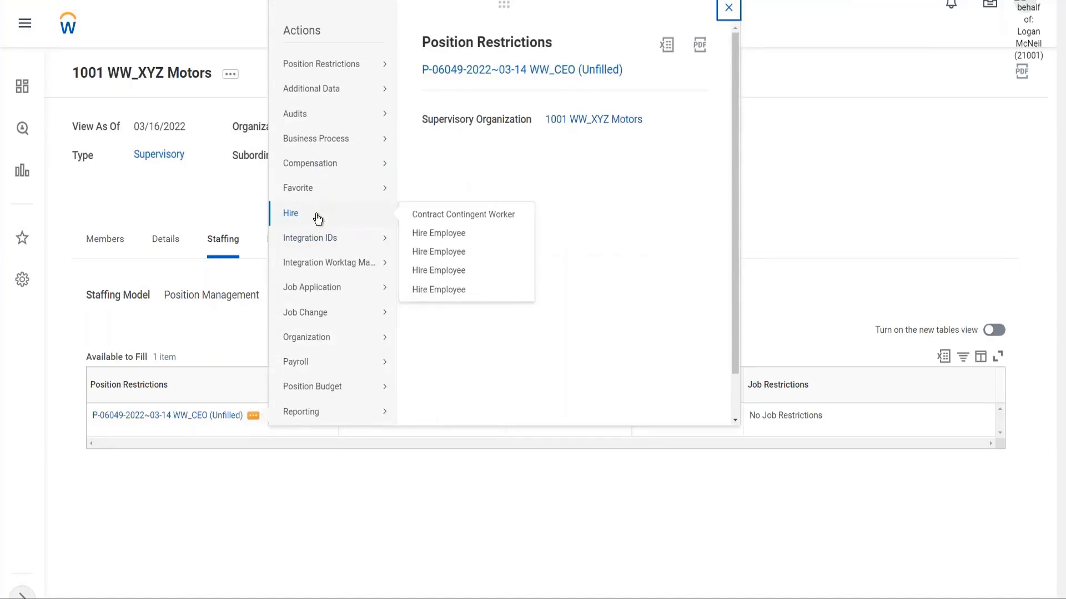
{"action": "left_click", "coordinate": [174, 194]}
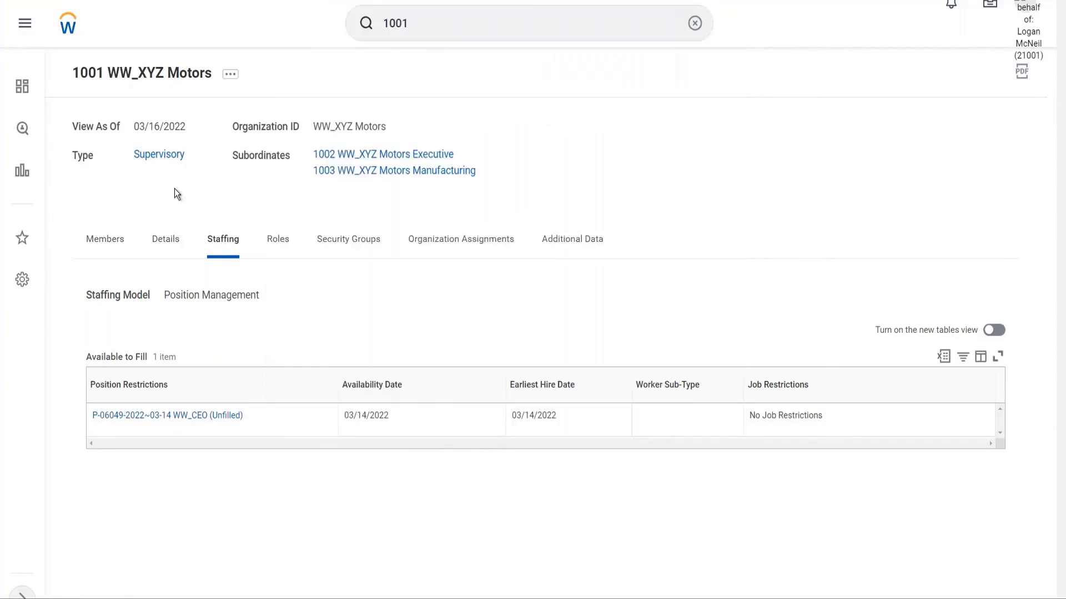
{"action": "left_click", "coordinate": [230, 74]}
{"action": "left_click", "coordinate": [232, 76]}
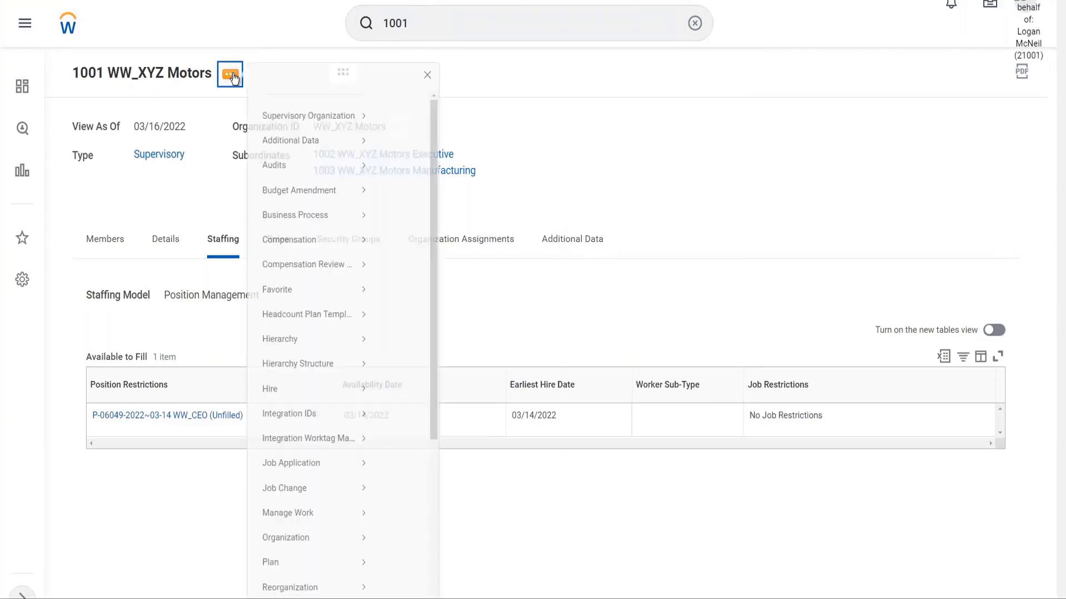
{"action": "mouse_move", "coordinate": [273, 414]}
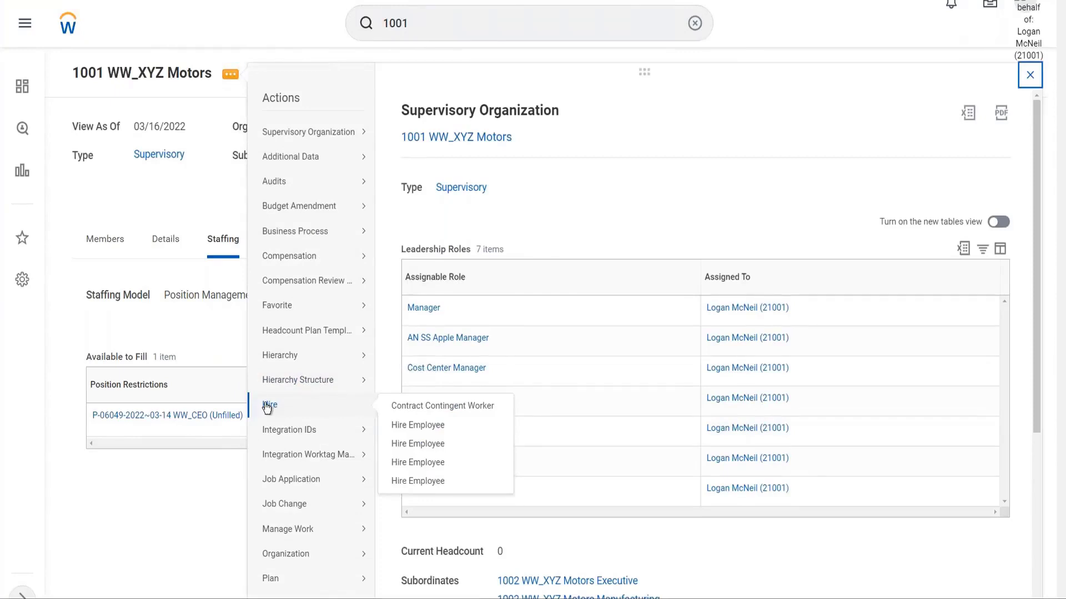
{"action": "left_click", "coordinate": [216, 369]}
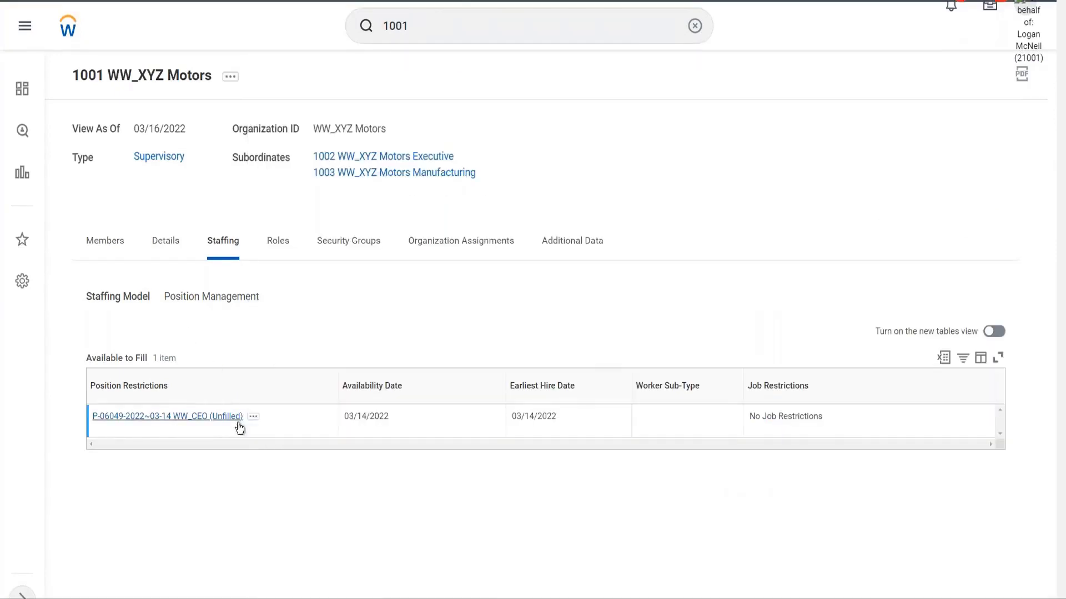
{"action": "mouse_move", "coordinate": [257, 422]}
{"action": "left_click", "coordinate": [254, 418]}
{"action": "mouse_move", "coordinate": [303, 221]}
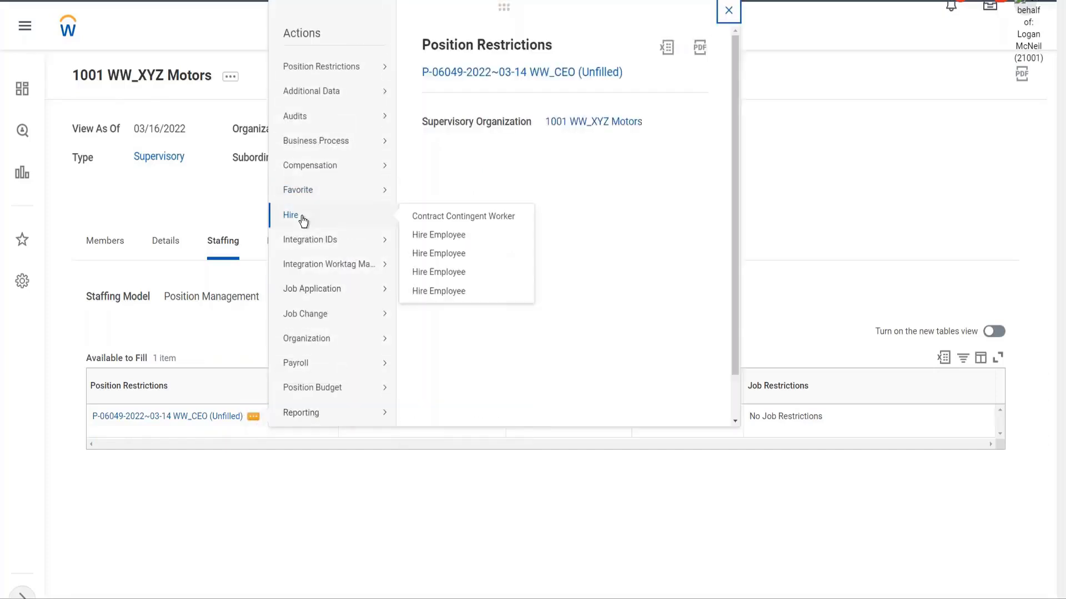
Choose Hire Employee for the WW_CEO position and confirm Create a New Pre-Hire
{"action": "left_click", "coordinate": [448, 256]}
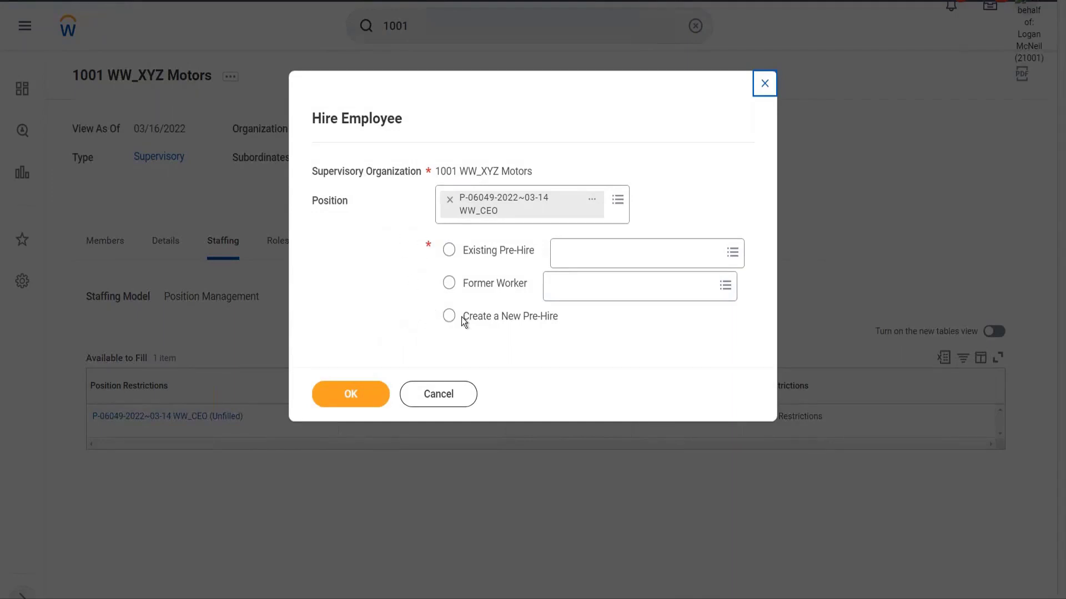
{"action": "left_click", "coordinate": [511, 321]}
{"action": "left_click", "coordinate": [350, 400]}
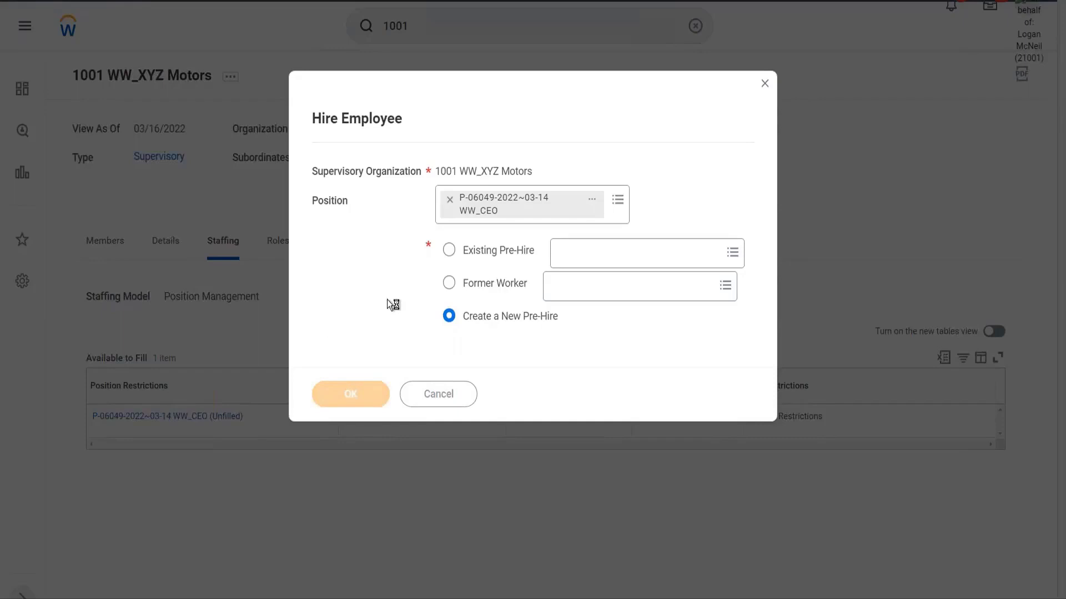
Enter the pre-hire's legal first and last name, then switch to Contact Information
{"action": "scroll", "coordinate": [388, 300], "scroll_direction": "down", "scroll_amount": 3}
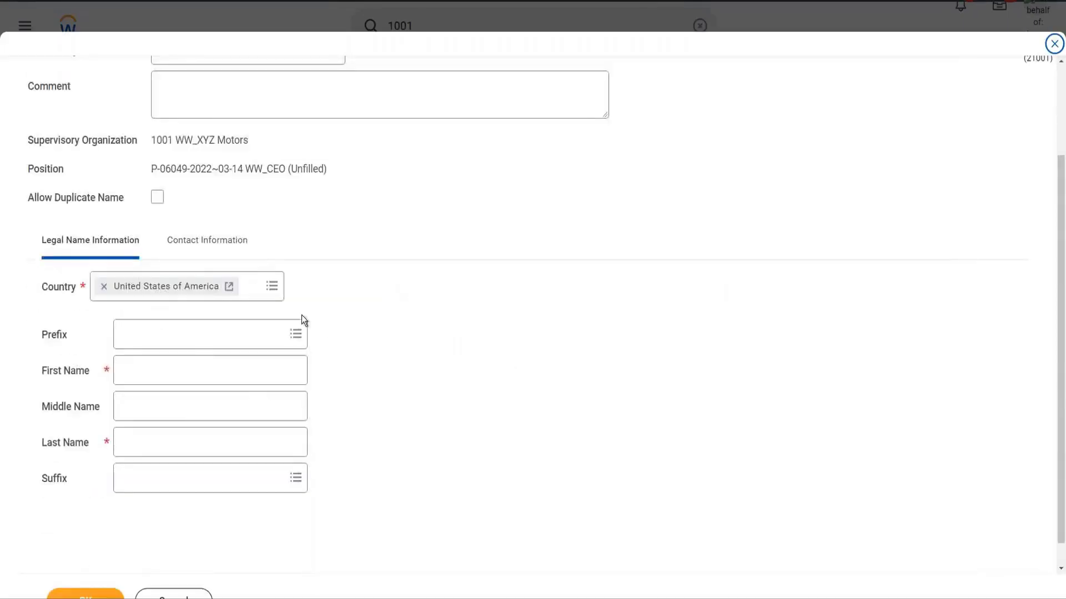
{"action": "left_click", "coordinate": [154, 345]}
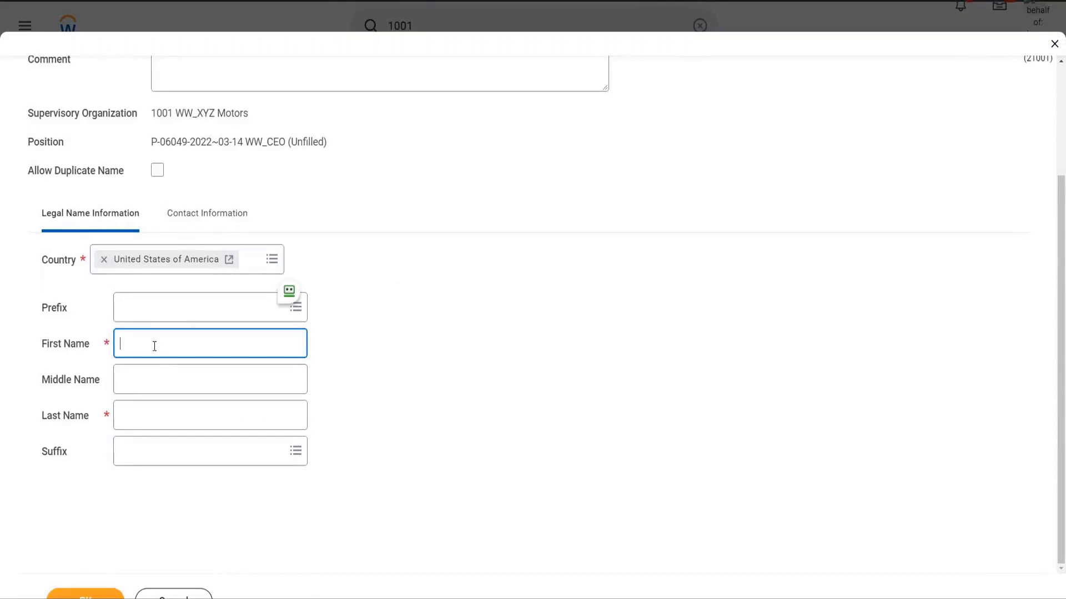
{"action": "type", "text": "WW_Daniel"}
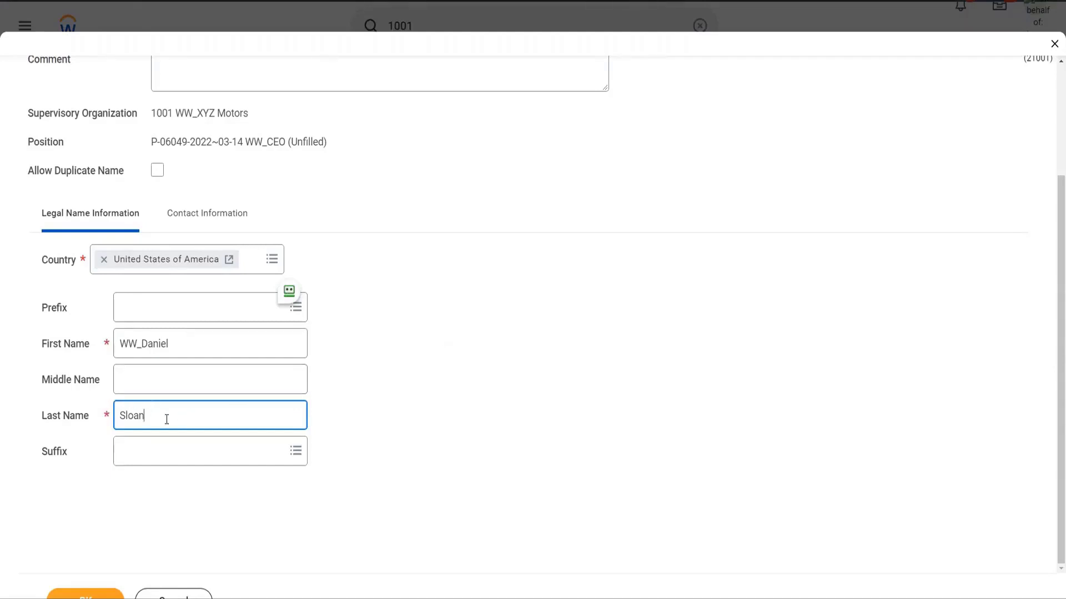
{"action": "left_click", "coordinate": [211, 222]}
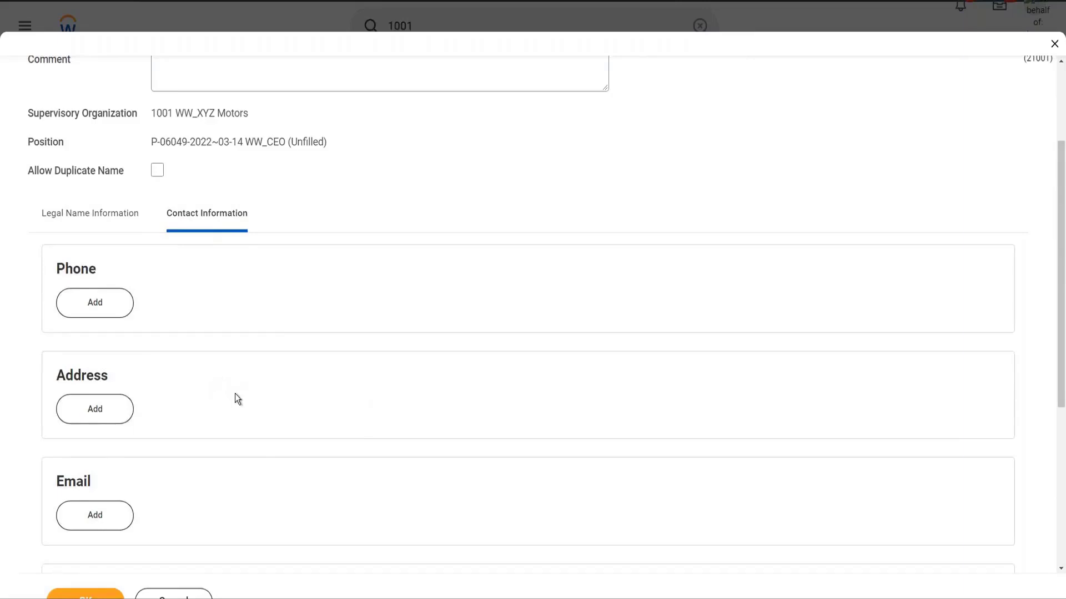
{"action": "scroll", "coordinate": [234, 394], "scroll_direction": "down", "scroll_amount": 2}
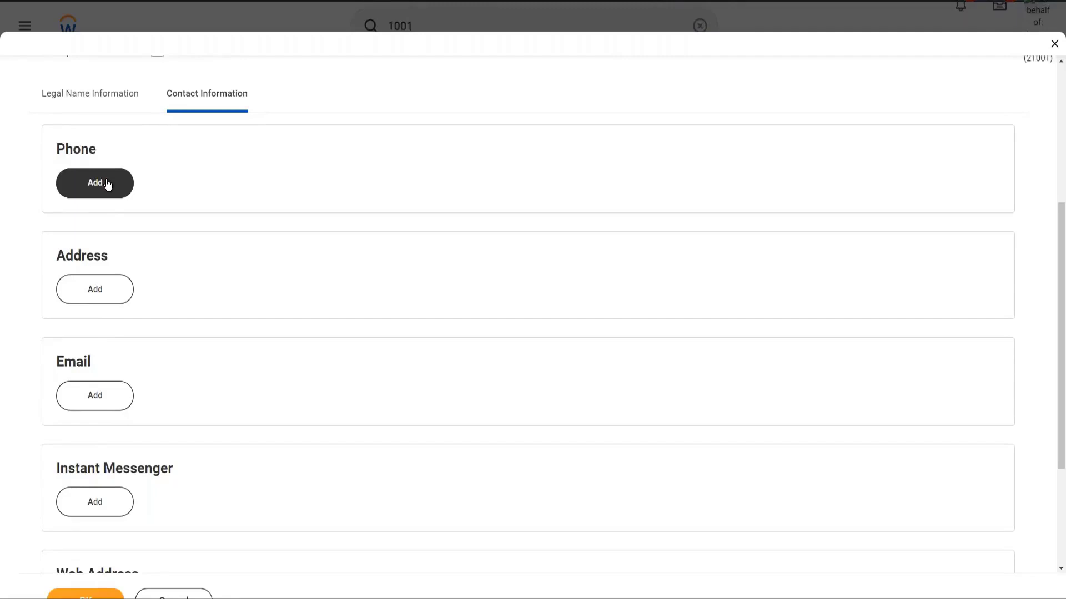
{"action": "left_click", "coordinate": [95, 397]}
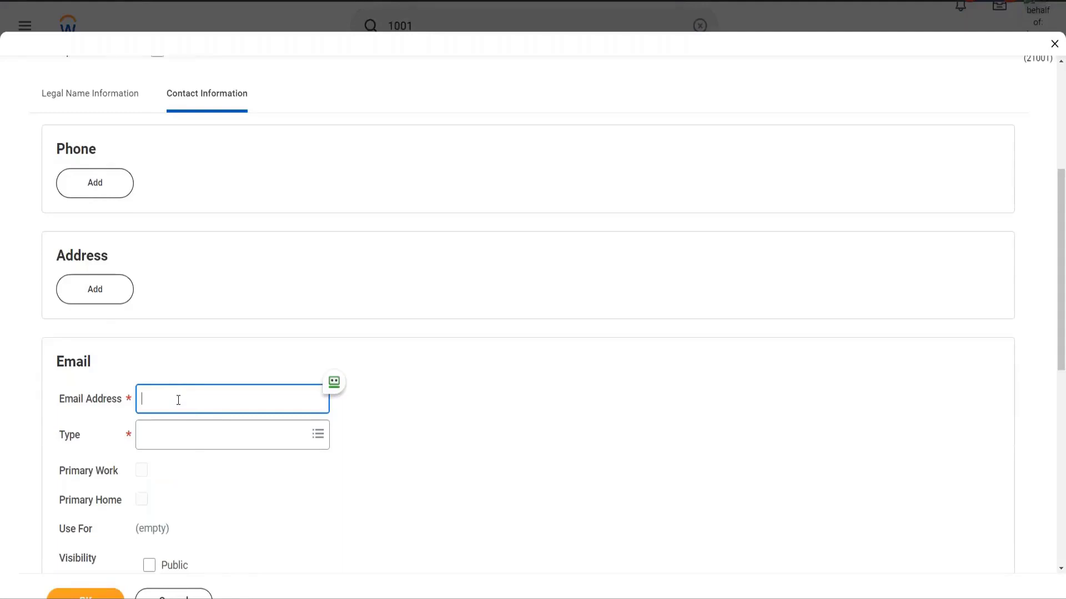
{"action": "type", "text": "ww_dsloan"}
{"action": "left_click", "coordinate": [160, 402]}
{"action": "left_click_drag", "start_coordinate": [161, 399], "coordinate": [142, 394]}
{"action": "left_click", "coordinate": [218, 402]}
{"action": "type", "text": "@test.com"}
{"action": "left_click_drag", "start_coordinate": [199, 397], "coordinate": [278, 402]}
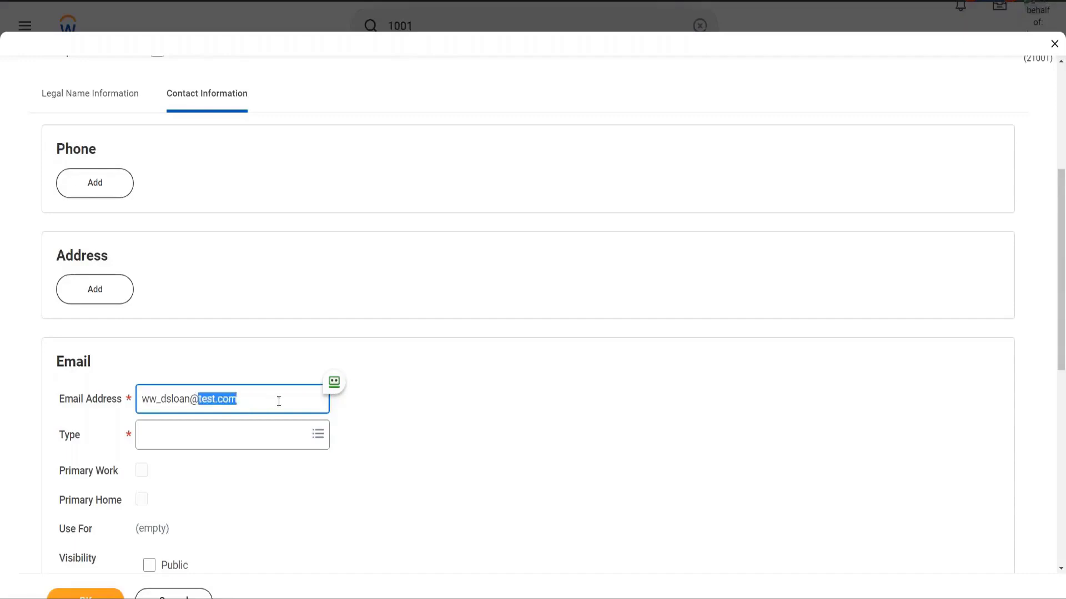
{"action": "left_click", "coordinate": [278, 401]}
Set the e-mail type to Work and submit the pre-hire
{"action": "left_click", "coordinate": [240, 448]}
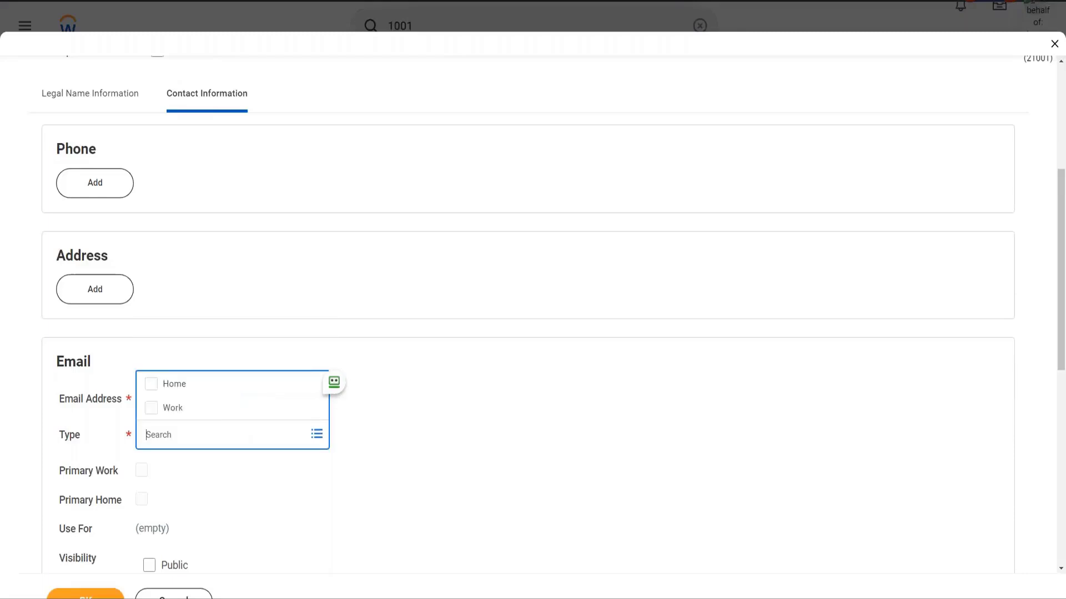
{"action": "left_click", "coordinate": [197, 416]}
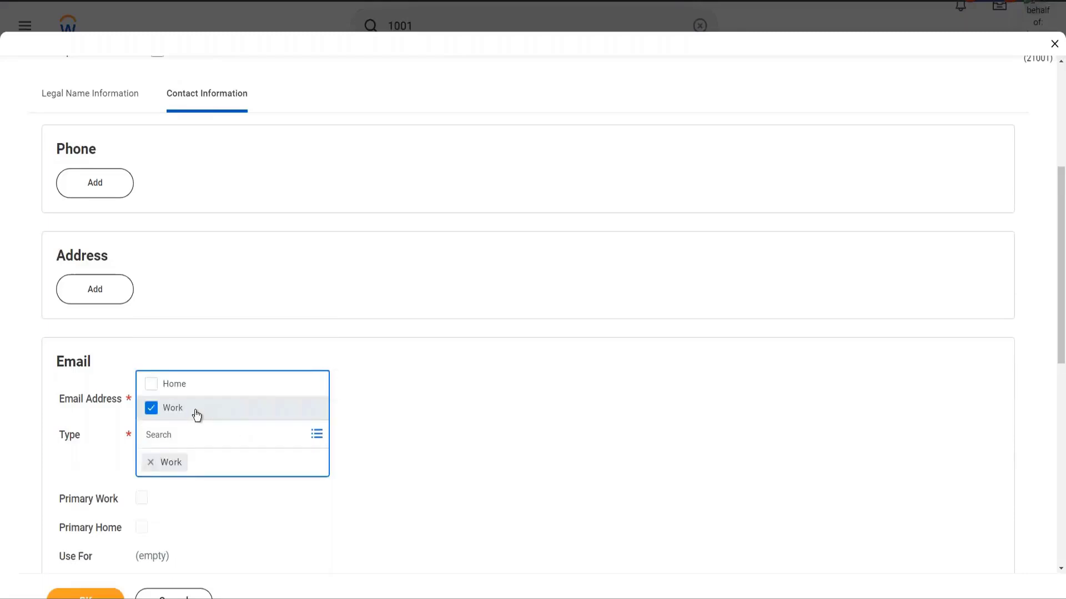
{"action": "left_click", "coordinate": [436, 458]}
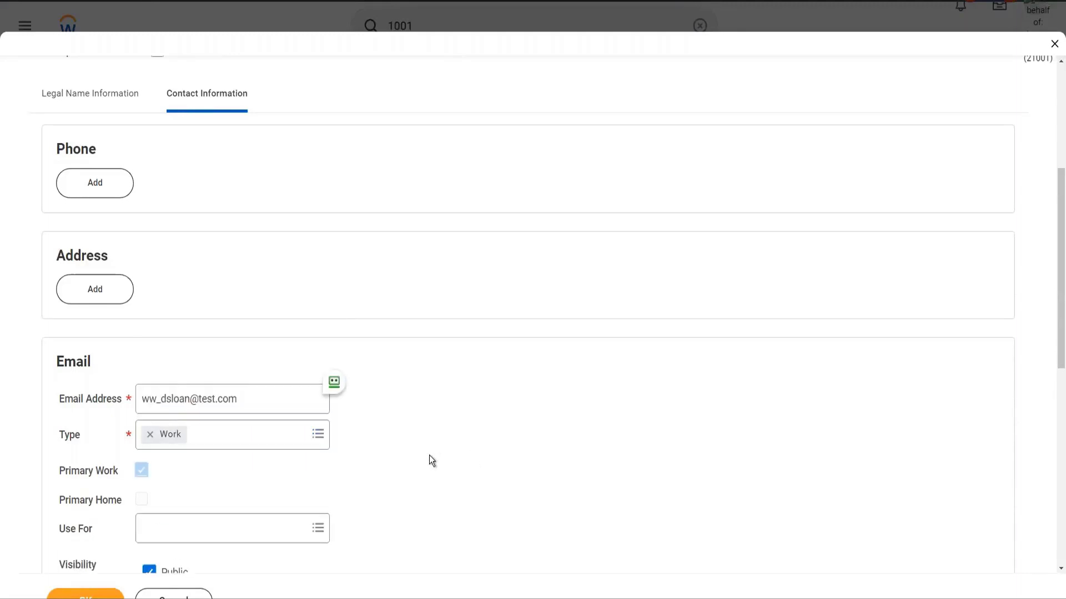
{"action": "scroll", "coordinate": [428, 456], "scroll_direction": "down", "scroll_amount": 4}
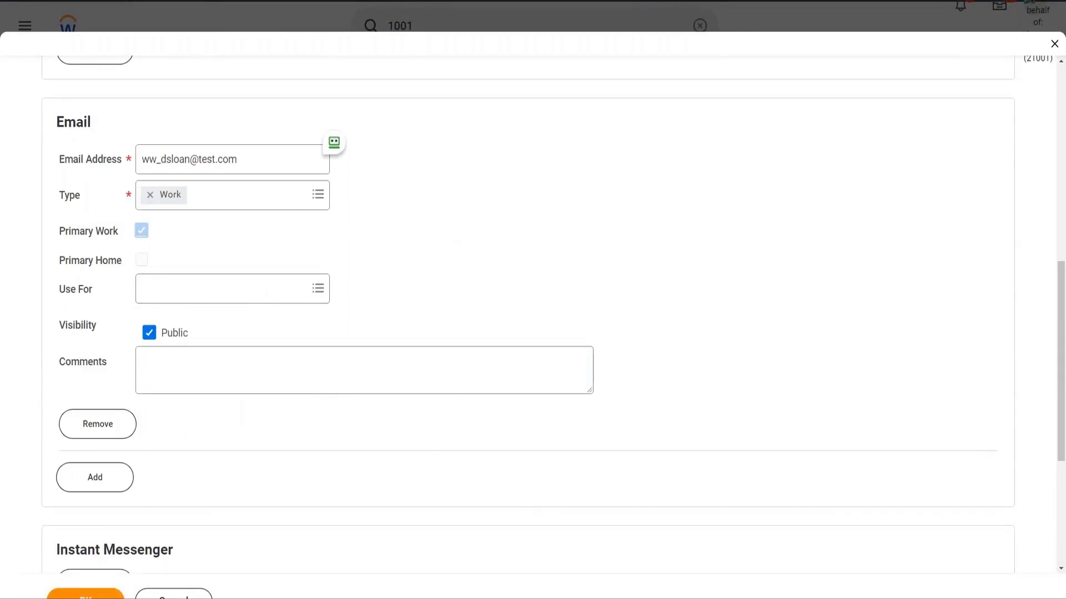
{"action": "left_click", "coordinate": [85, 594]}
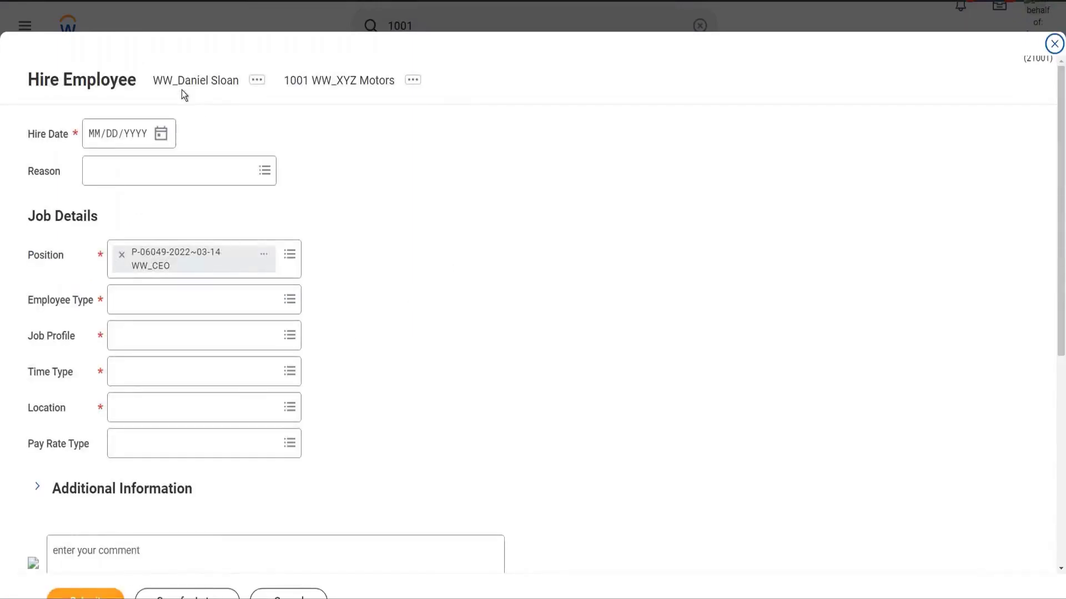
Pick March 16, 2022 as the hire date and New Hire > New Position as the reason
{"action": "left_click_drag", "start_coordinate": [154, 82], "coordinate": [238, 99]}
{"action": "left_click", "coordinate": [387, 210]}
{"action": "left_click", "coordinate": [166, 141]}
{"action": "left_click", "coordinate": [165, 140]}
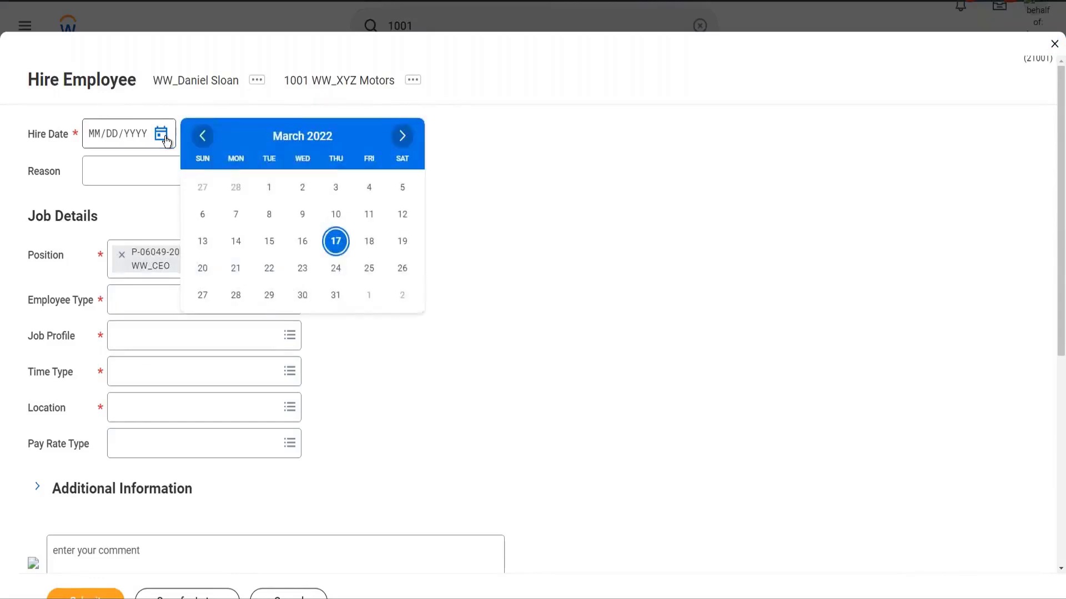
{"action": "left_click", "coordinate": [304, 244]}
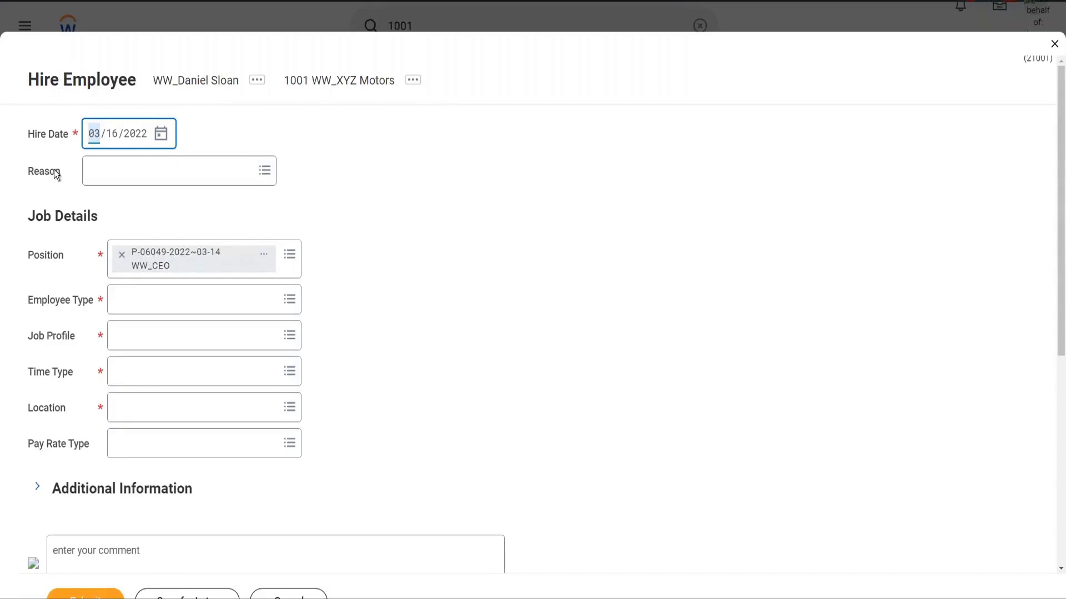
{"action": "left_click", "coordinate": [264, 171]}
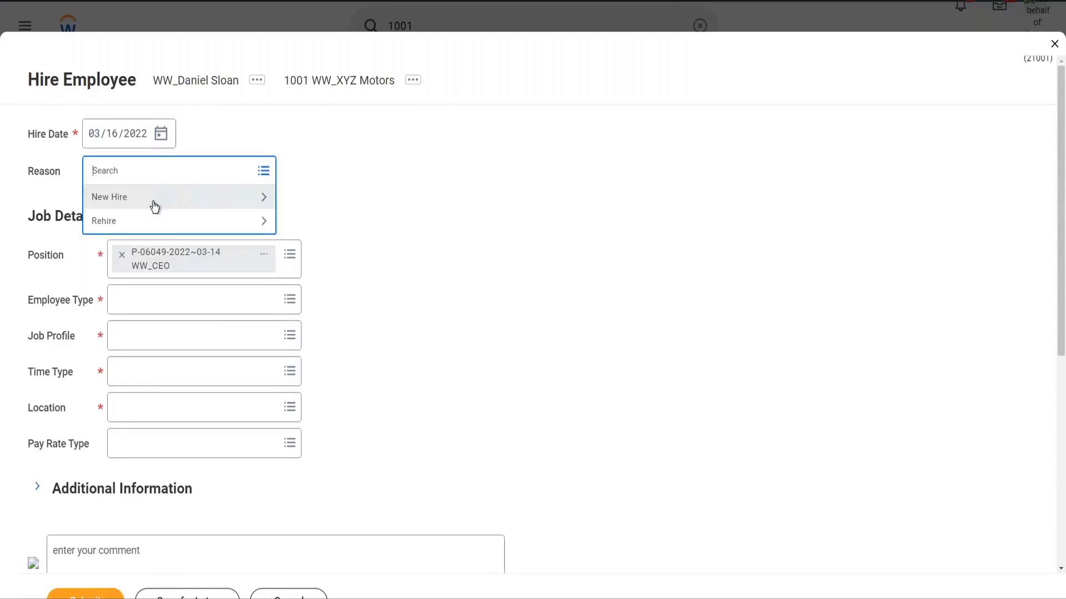
{"action": "left_click", "coordinate": [155, 205]}
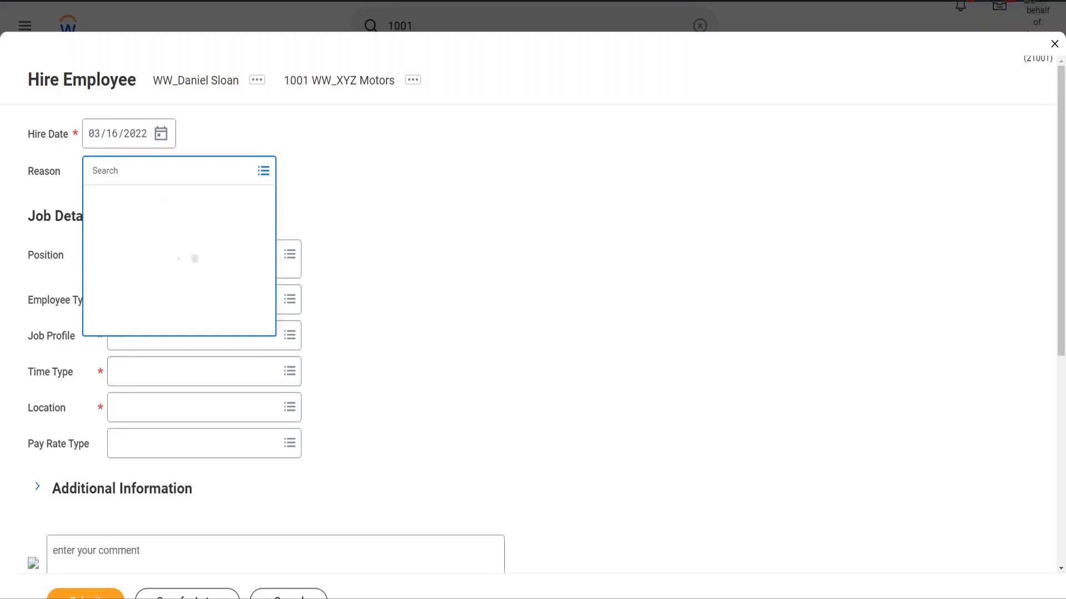
{"action": "left_click", "coordinate": [196, 276]}
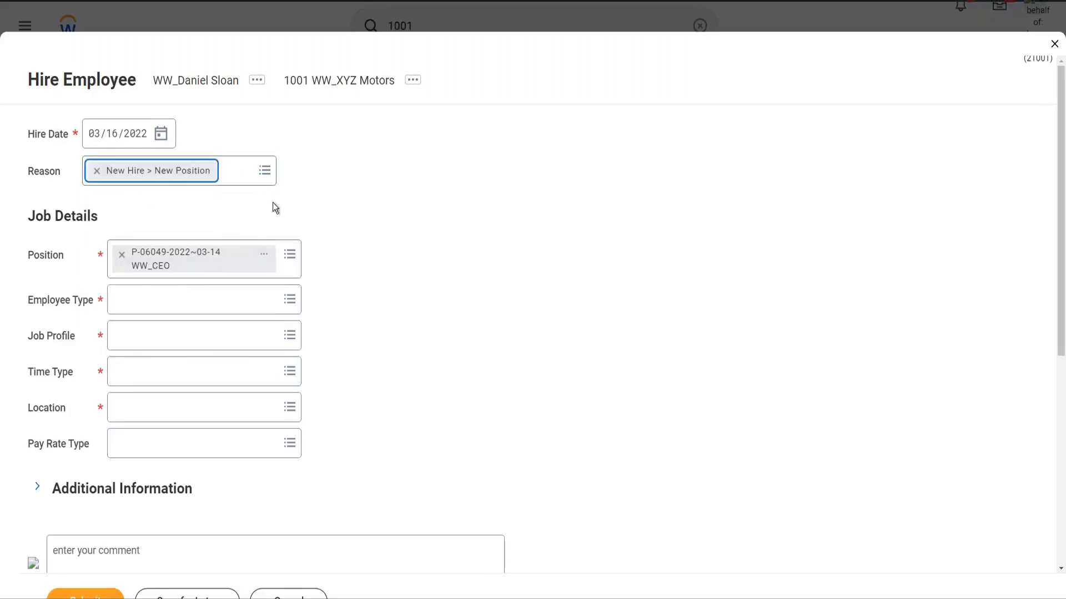
Set Employee Type to Regular and Job Profile to 64635 - WW_Chief Executive Officer
{"action": "left_click", "coordinate": [153, 300]}
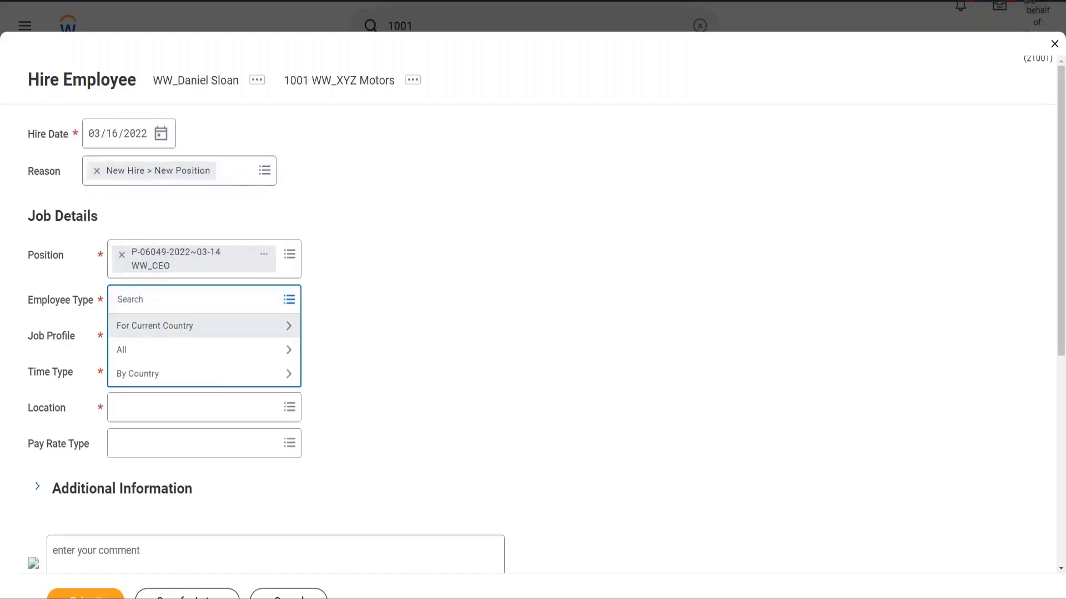
{"action": "type", "text": "regular"}
{"action": "key", "text": "Return"}
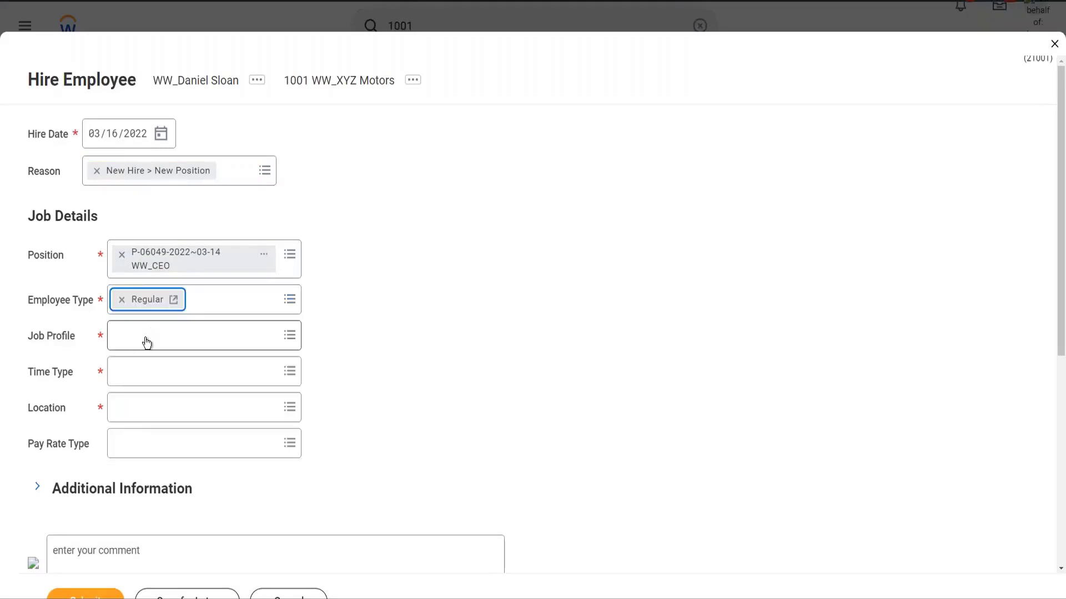
{"action": "left_click", "coordinate": [147, 343]}
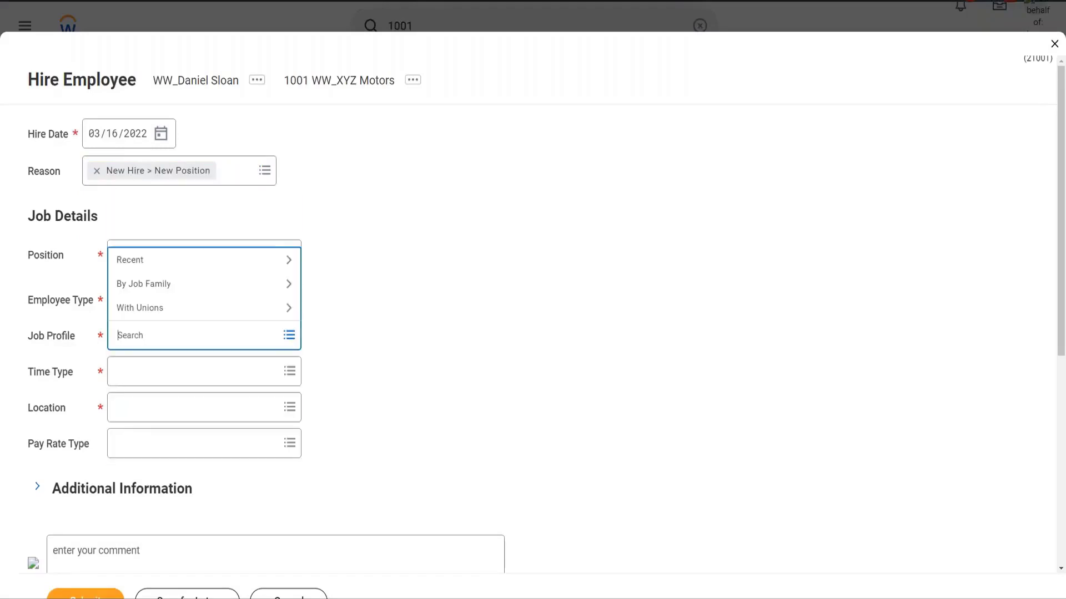
{"action": "left_click", "coordinate": [172, 289]}
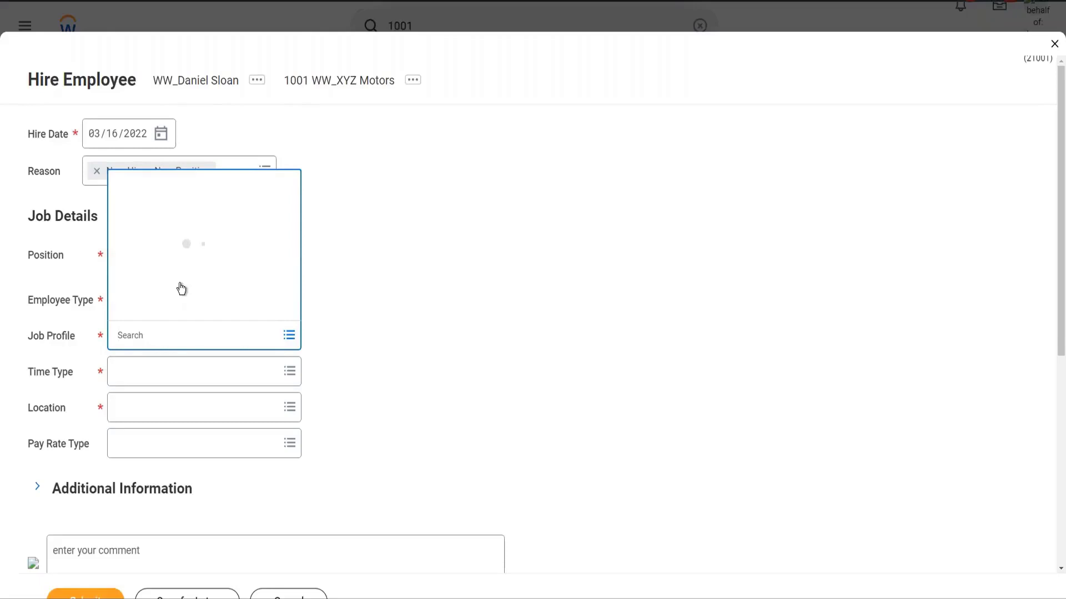
{"action": "left_click", "coordinate": [346, 314]}
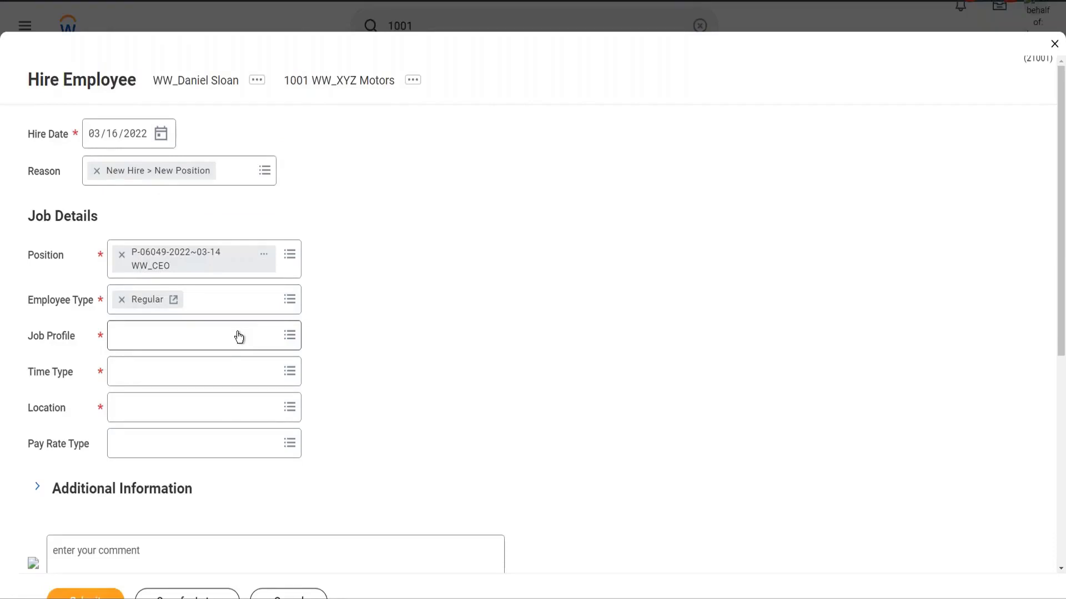
{"action": "left_click", "coordinate": [162, 341]}
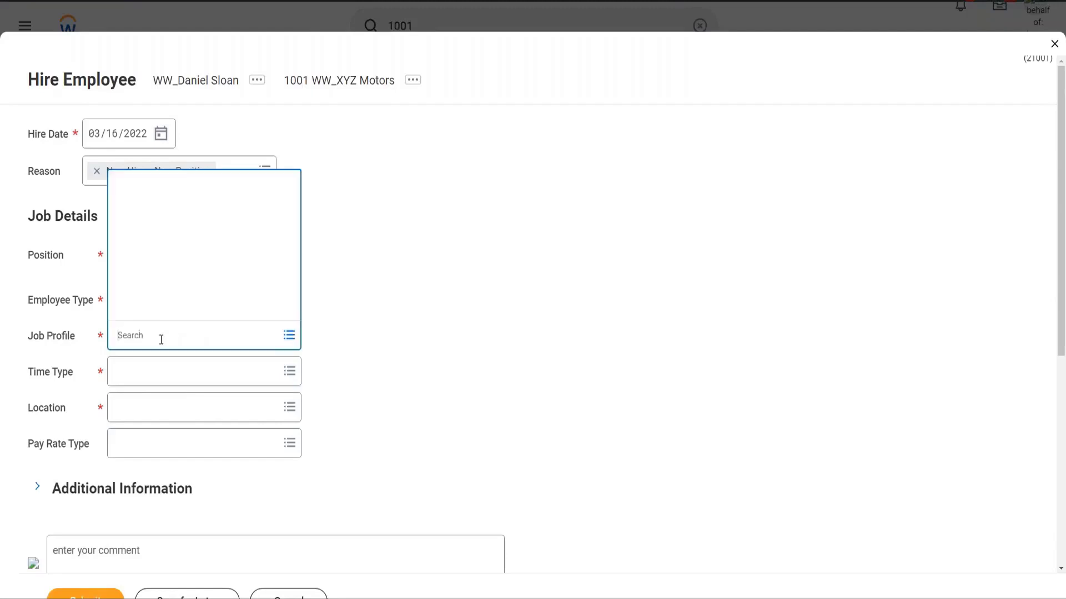
{"action": "type", "text": "ww"}
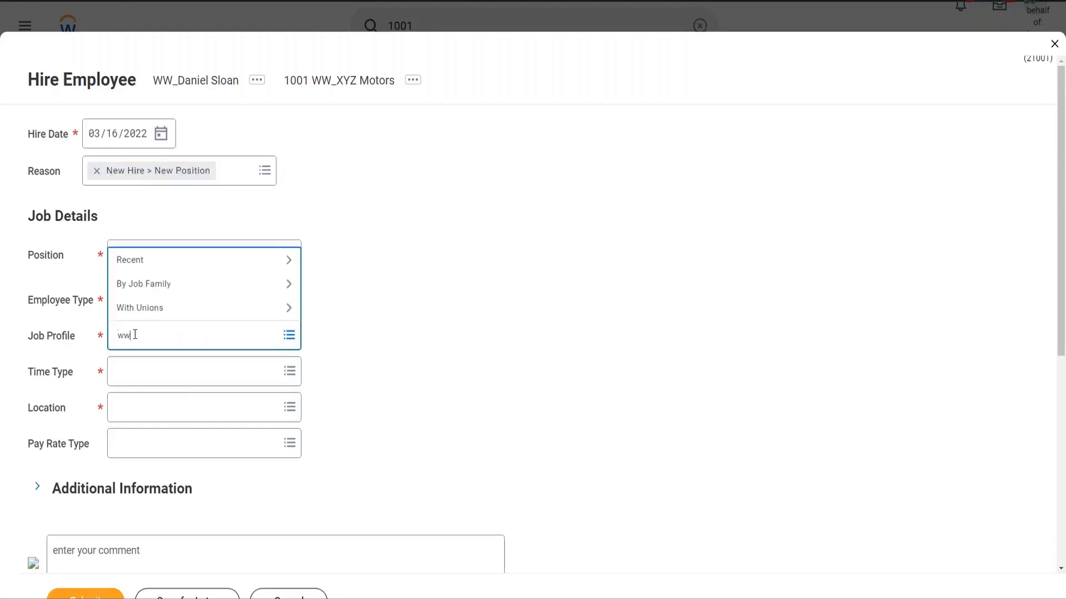
{"action": "key", "text": "Return"}
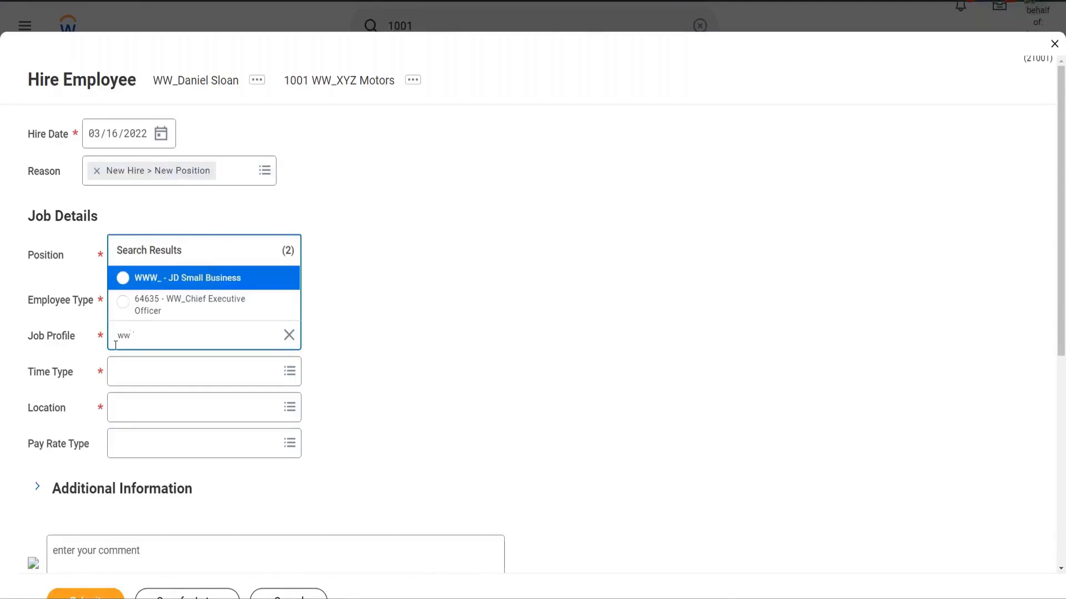
{"action": "left_click", "coordinate": [226, 311]}
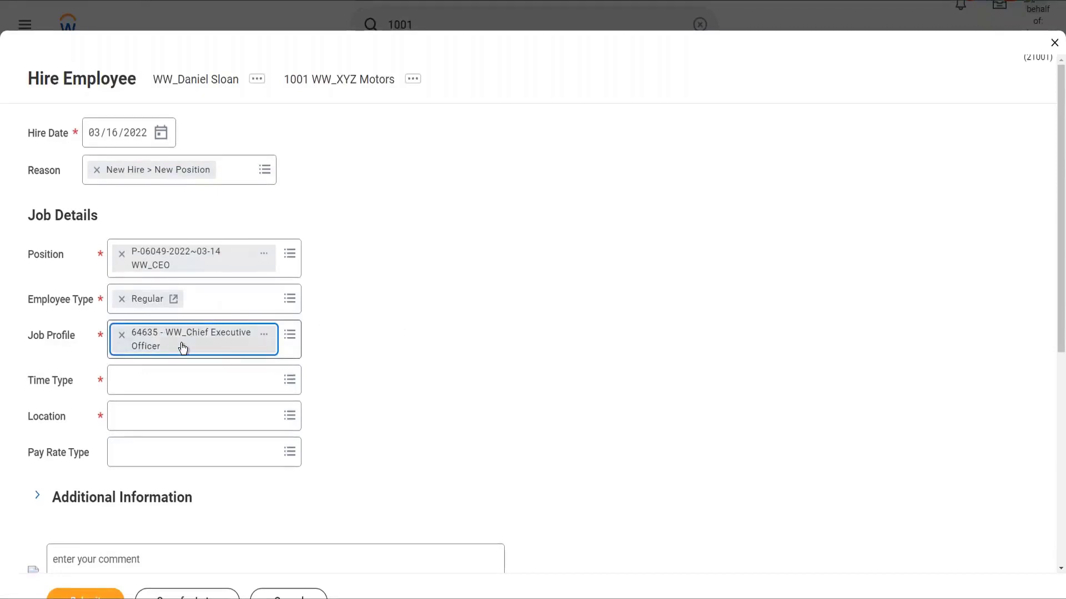
Set Time Type to Full time and switch to the worker data PDF
{"action": "left_click", "coordinate": [148, 381]}
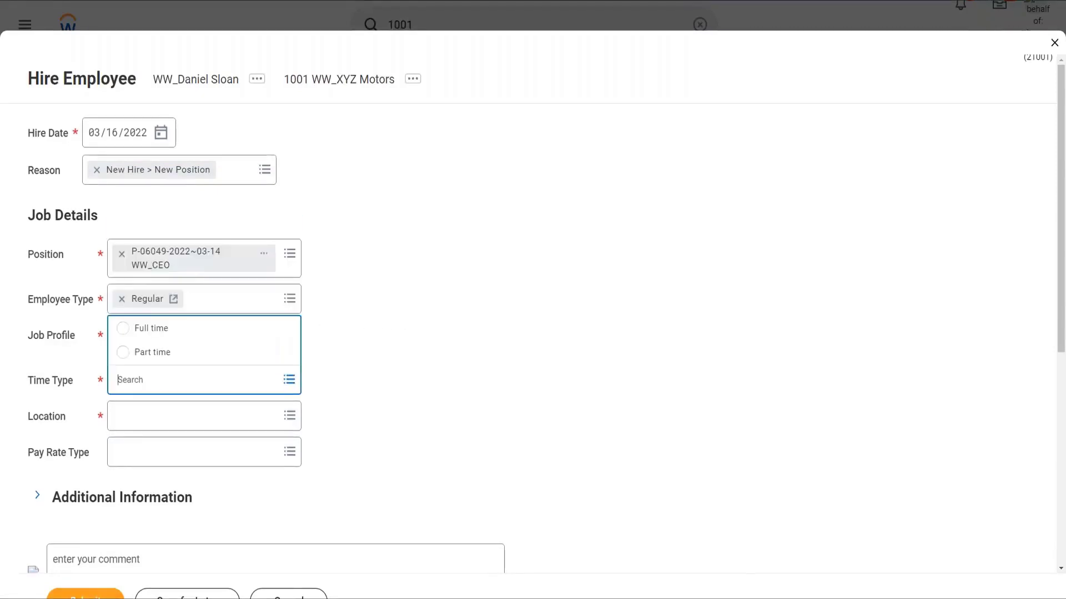
{"action": "left_click", "coordinate": [178, 334]}
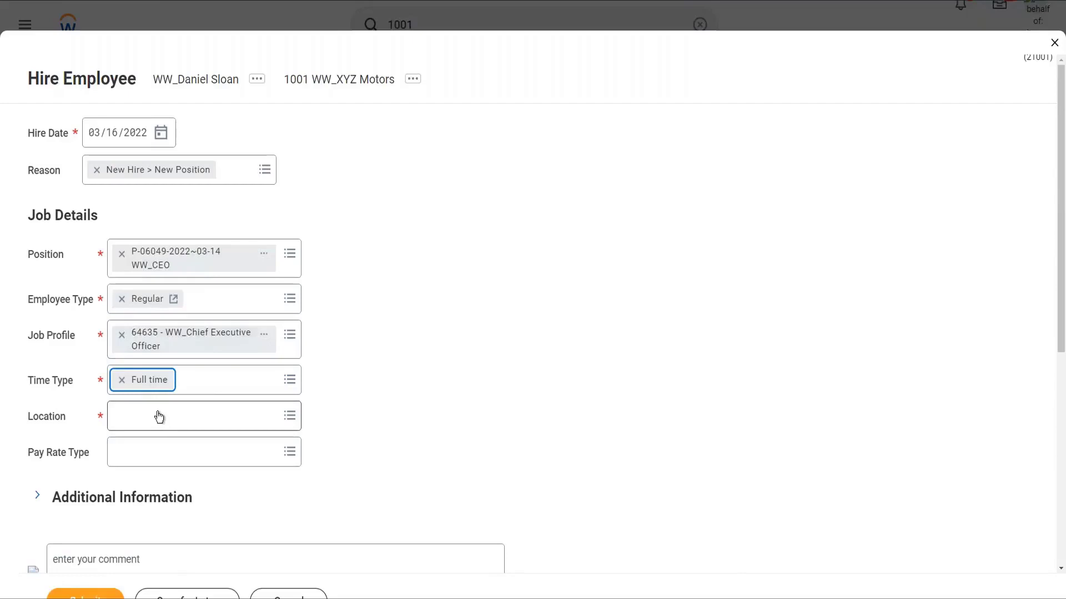
{"action": "left_click", "coordinate": [414, 371]}
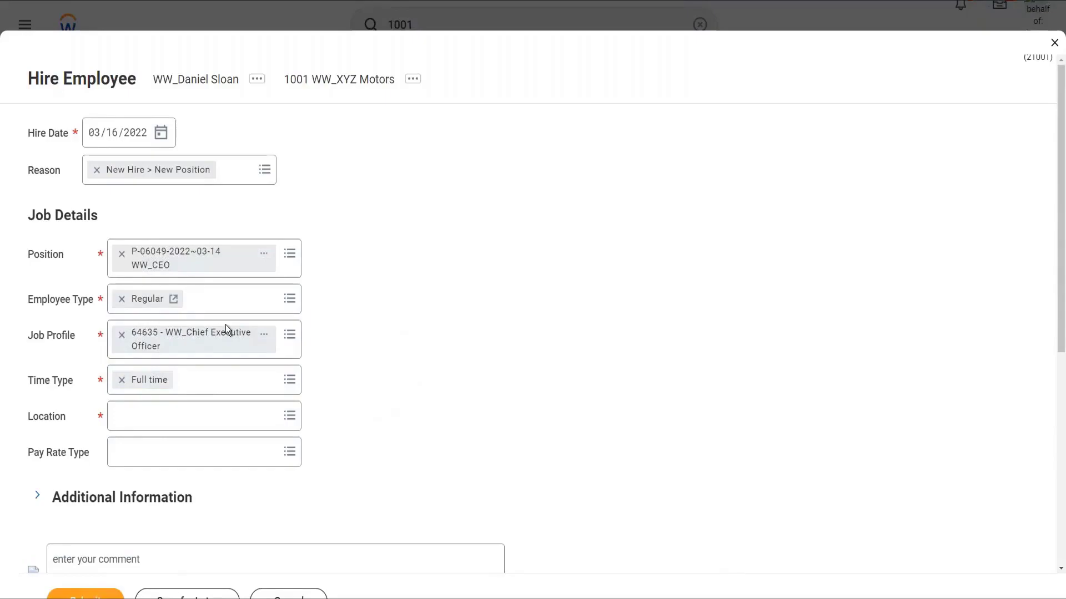
{"action": "key", "text": "alt+Tab"}
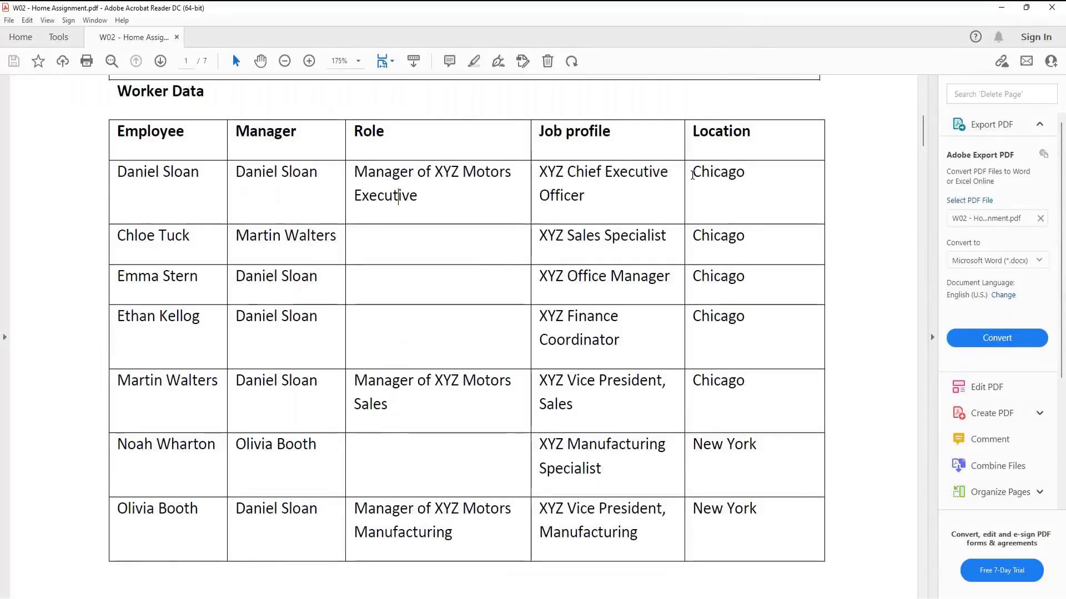
Highlight Chicago as the first worker's location in the PDF's Worker Data table, then return to Workday
{"action": "left_click_drag", "start_coordinate": [692, 173], "coordinate": [747, 173]}
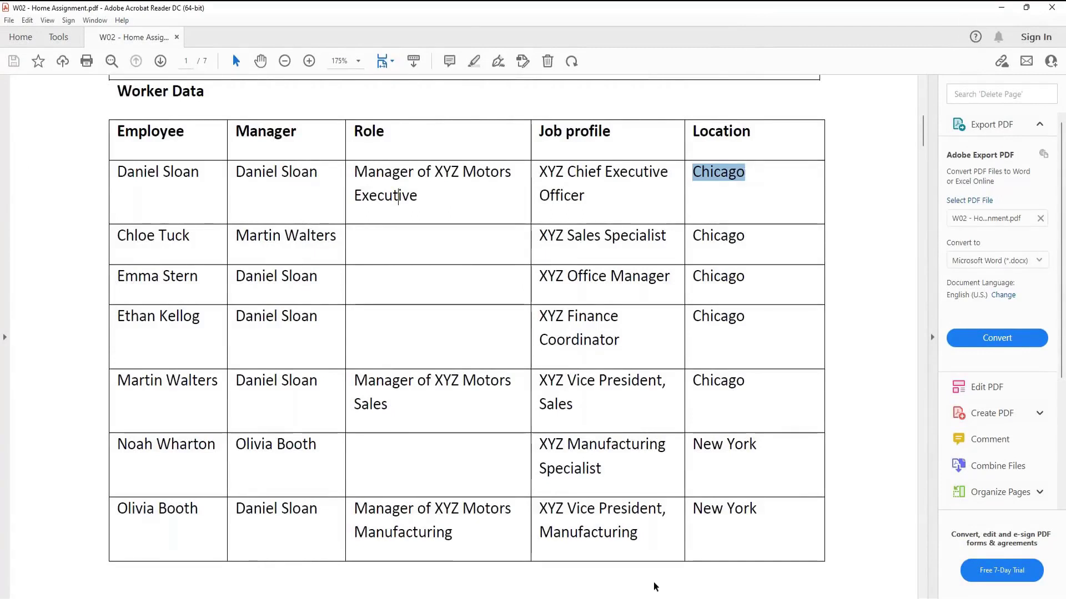
{"action": "key", "text": "alt+Tab"}
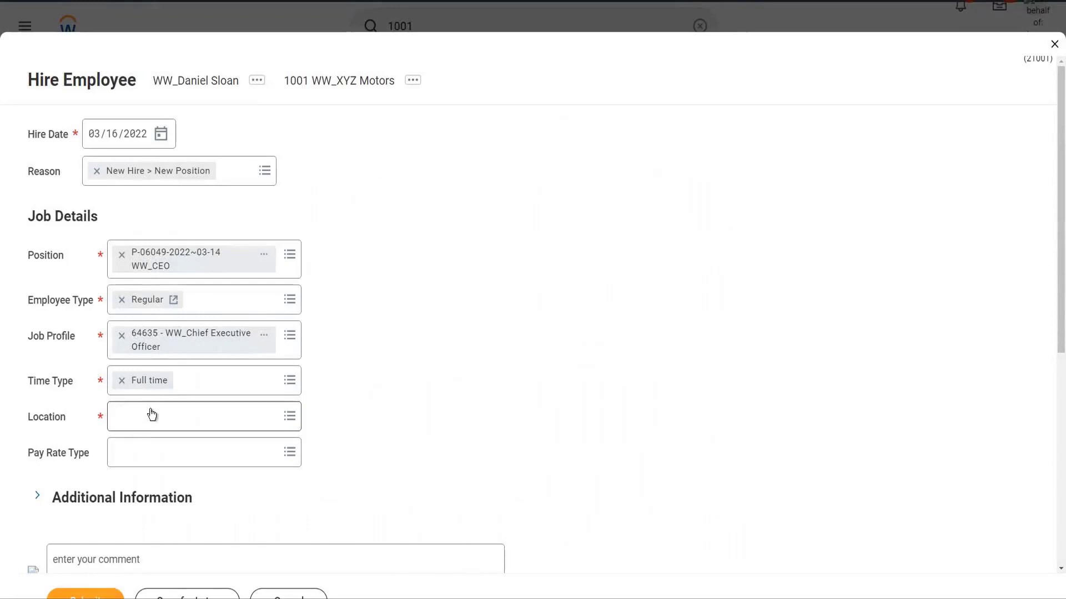
Search 'ww raleigh' in the Location field and pick WW_Raleigh
{"action": "left_click", "coordinate": [151, 415]}
{"action": "type", "text": "ww"}
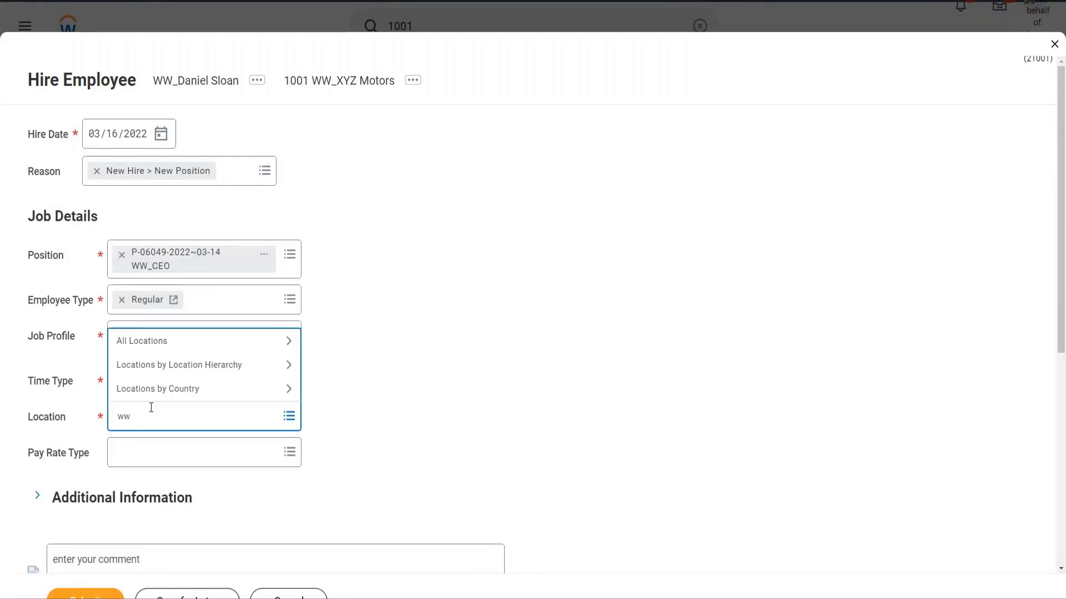
{"action": "type", "text": " raleigh"}
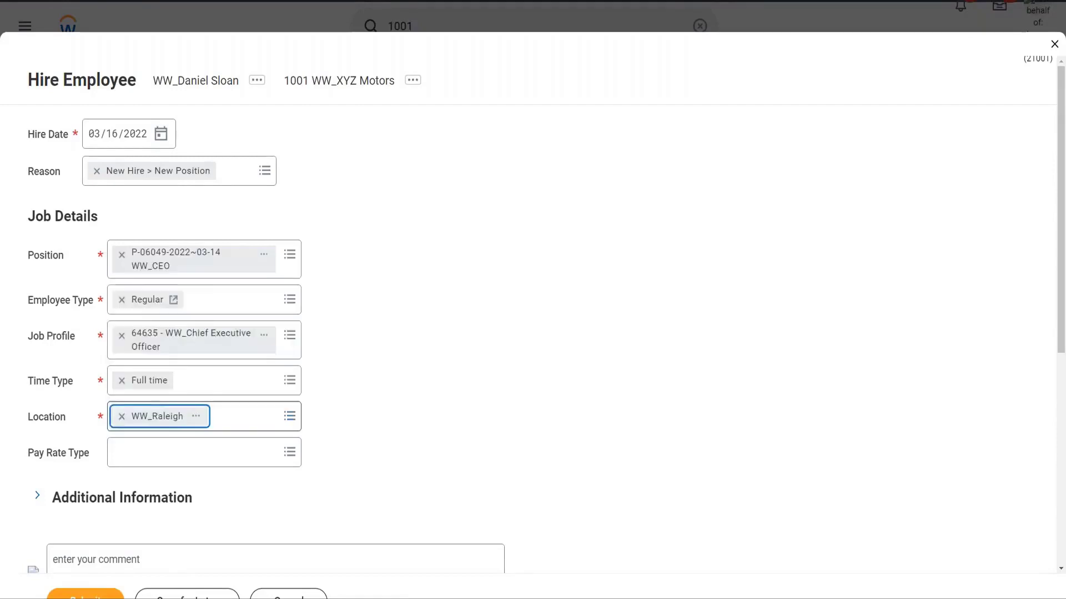
{"action": "left_click", "coordinate": [405, 388]}
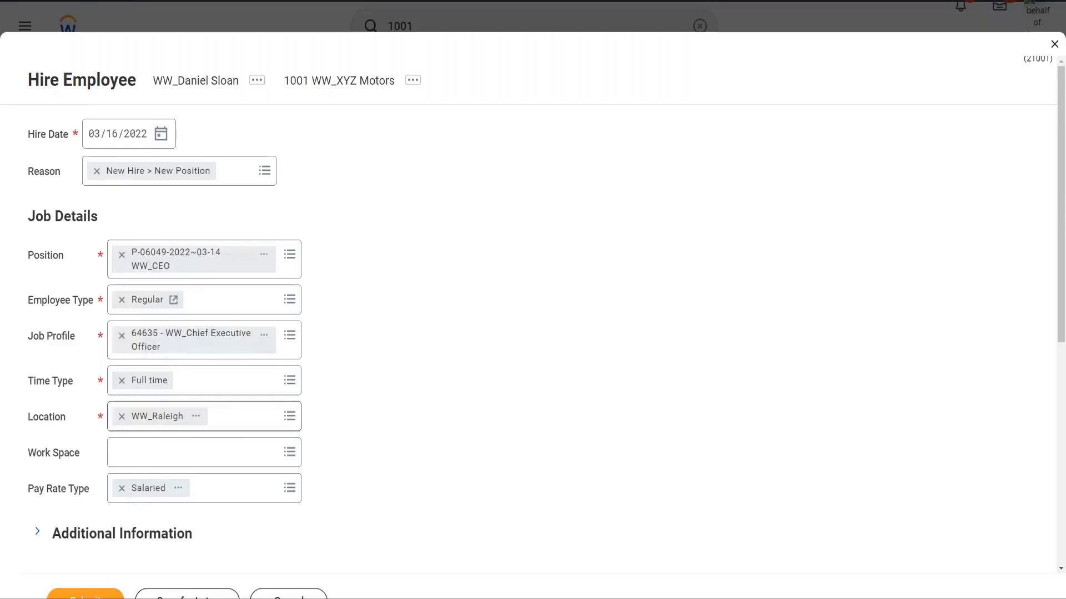
Mark up the Location and Job Profile fields, erase the ink, and reopen the Location choices
{"action": "mouse_move", "coordinate": [532, 6]}
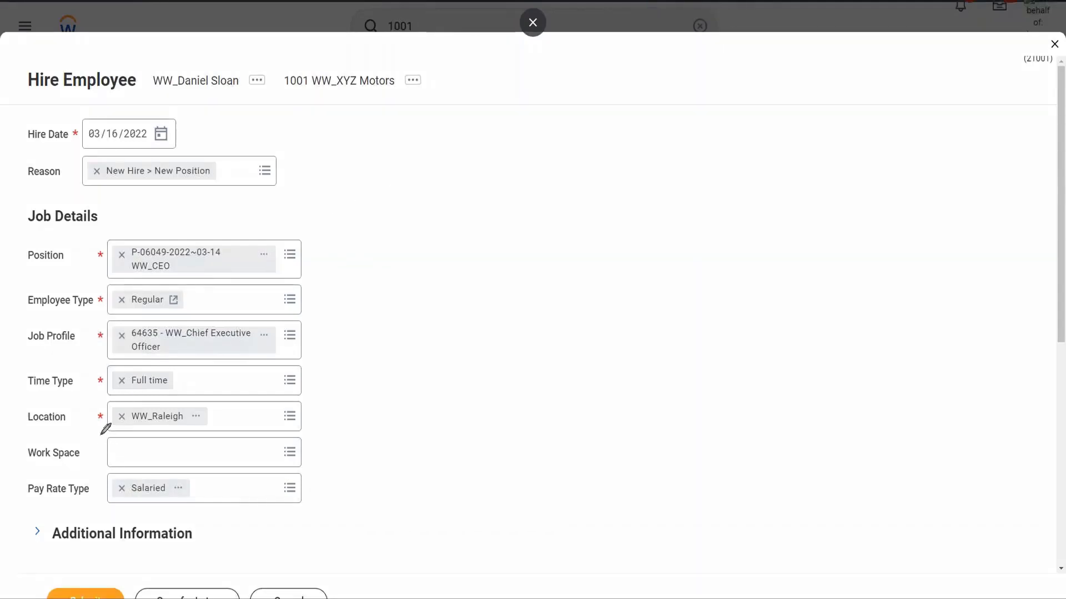
{"action": "mouse_move", "coordinate": [100, 434]}
{"action": "left_mouse_down"}
{"action": "mouse_move", "coordinate": [115, 422]}
{"action": "mouse_move", "coordinate": [118, 392]}
{"action": "mouse_move", "coordinate": [72, 383]}
{"action": "mouse_move", "coordinate": [14, 417]}
{"action": "mouse_move", "coordinate": [94, 424]}
{"action": "left_mouse_up"}
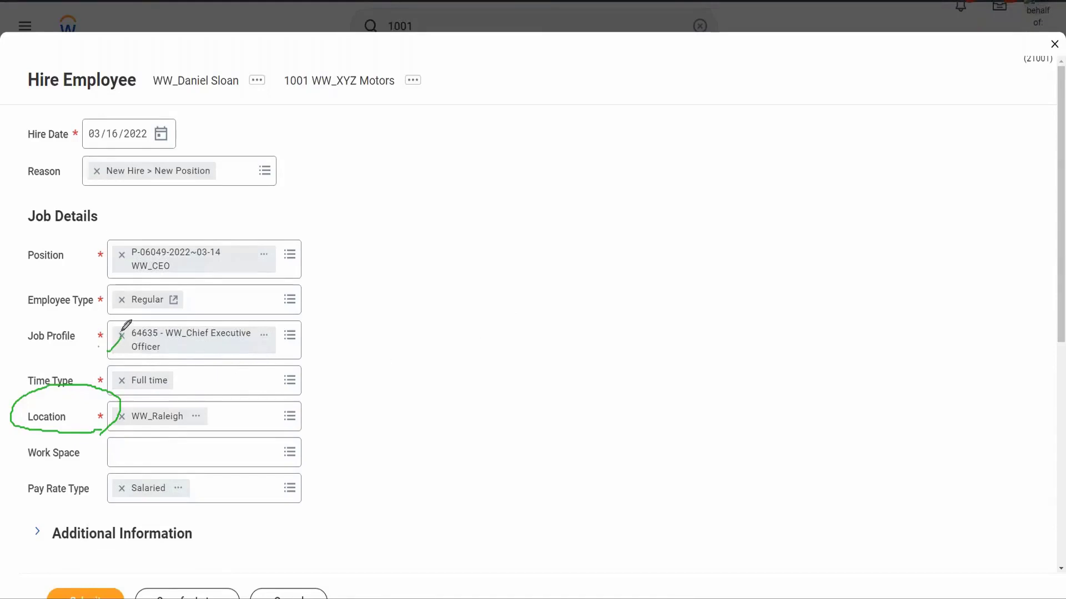
{"action": "mouse_move", "coordinate": [119, 325]}
{"action": "left_mouse_down"}
{"action": "mouse_move", "coordinate": [33, 318]}
{"action": "mouse_move", "coordinate": [61, 361]}
{"action": "mouse_move", "coordinate": [122, 350]}
{"action": "left_mouse_up"}
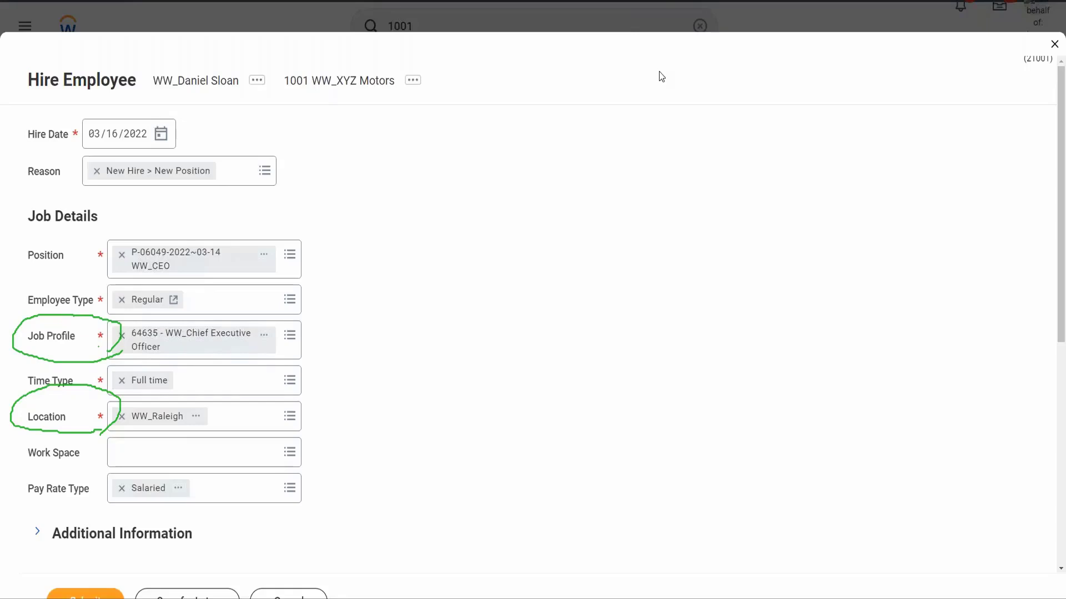
{"action": "key", "text": "e"}
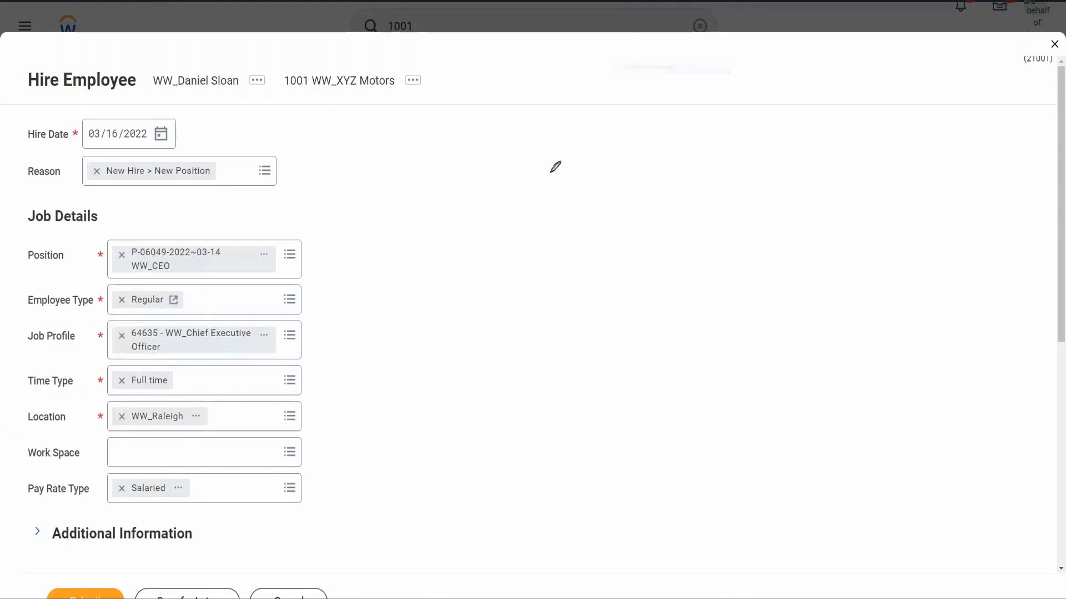
{"action": "left_click", "coordinate": [226, 426]}
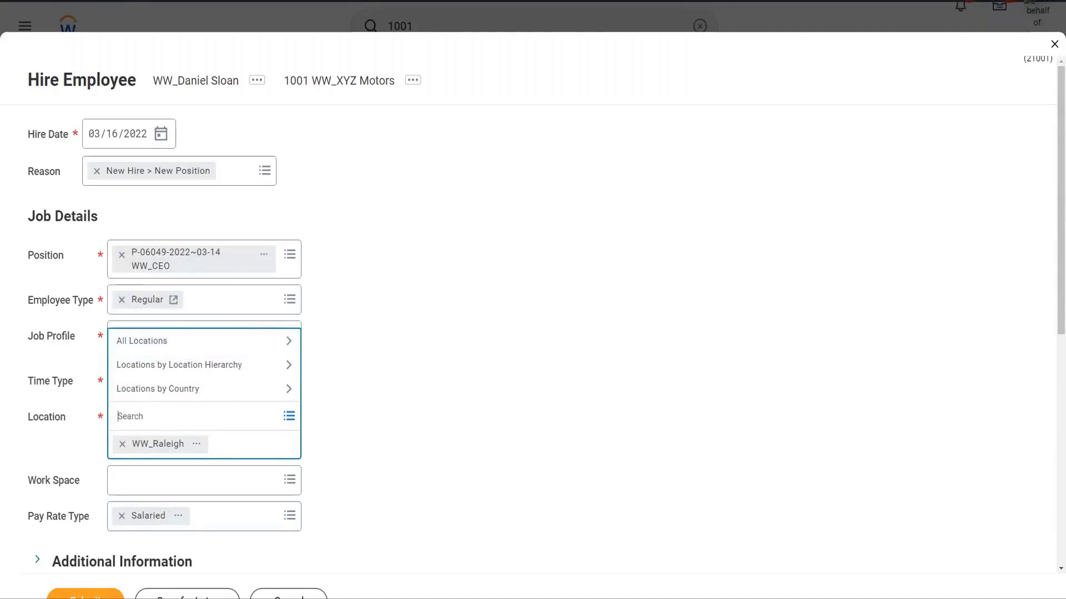
Close the Location choices, keeping WW_Raleigh as the location
{"action": "left_click", "coordinate": [384, 337]}
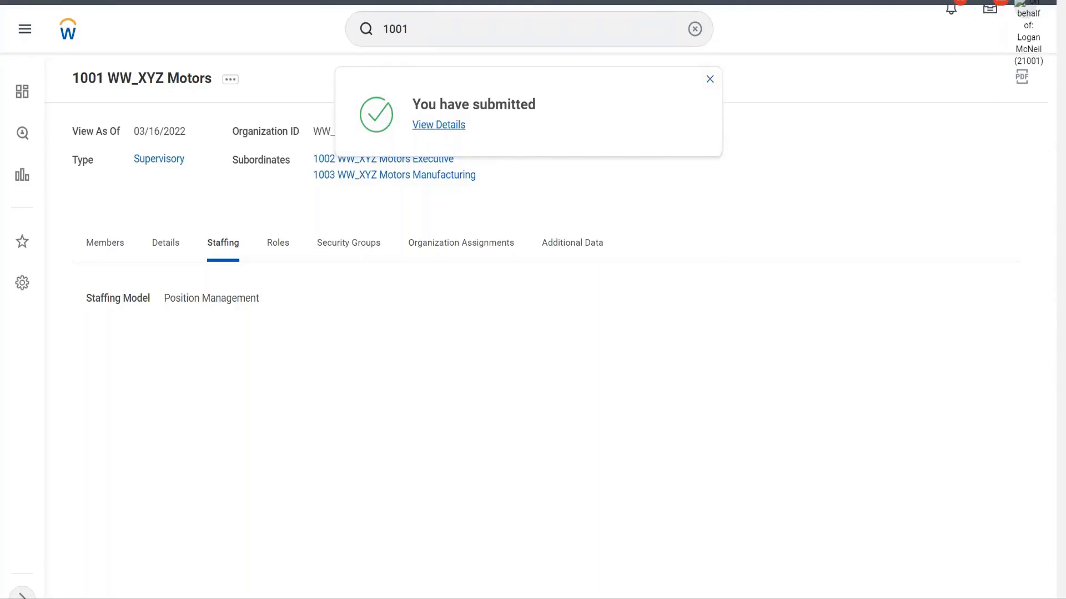
Review the submitted hire's details: Successfully Completed, WW_Chief Executive Officer, WW_Raleigh, 38 weekly hours
{"action": "left_click", "coordinate": [438, 125]}
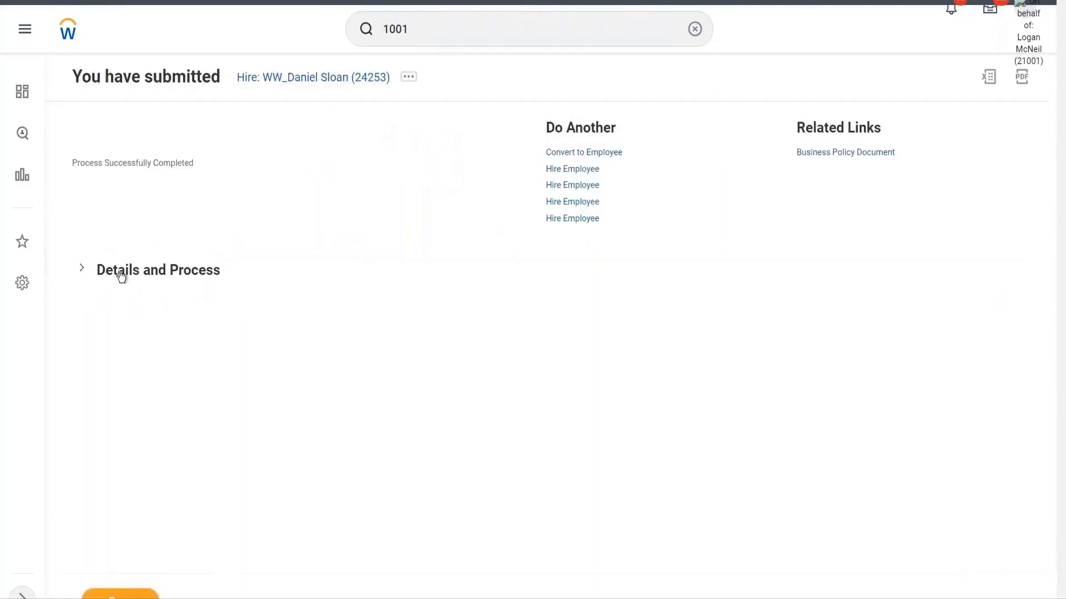
{"action": "left_click", "coordinate": [82, 269]}
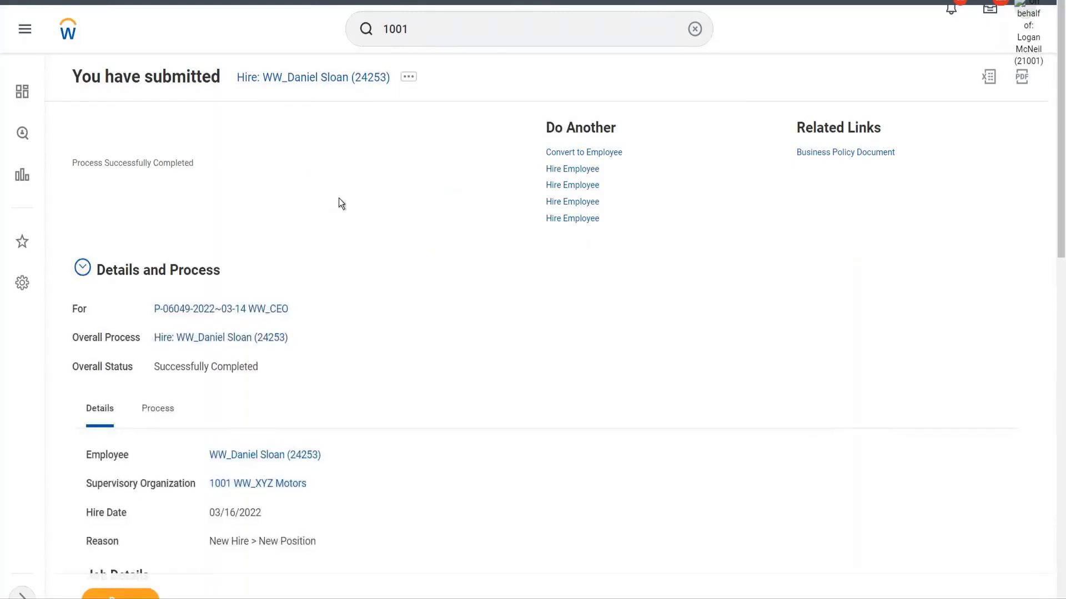
{"action": "scroll", "coordinate": [349, 196], "scroll_direction": "down", "scroll_amount": 2}
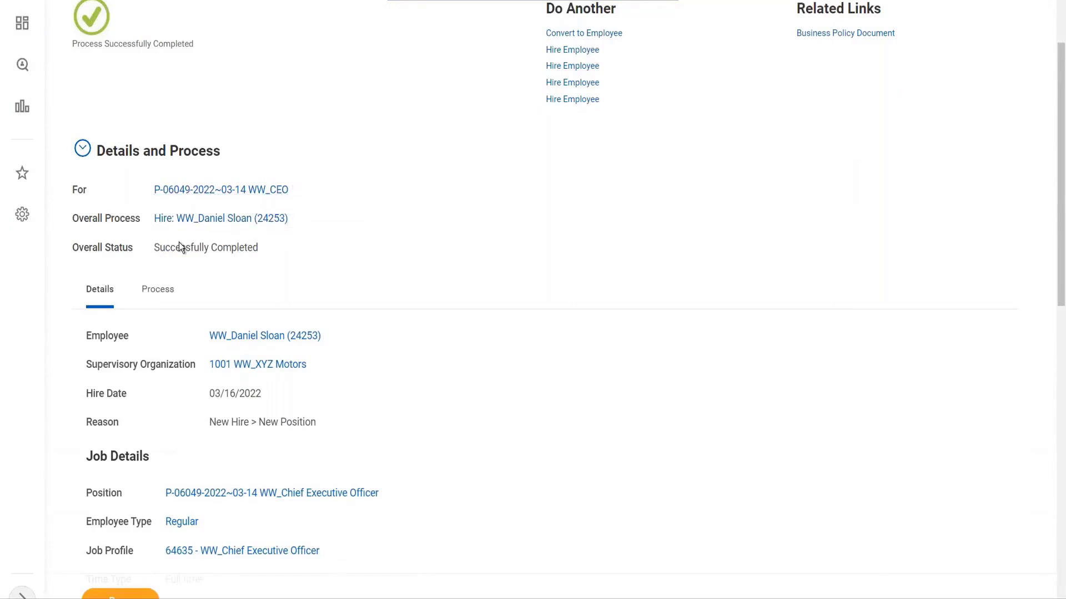
{"action": "left_click_drag", "start_coordinate": [154, 248], "coordinate": [259, 248]}
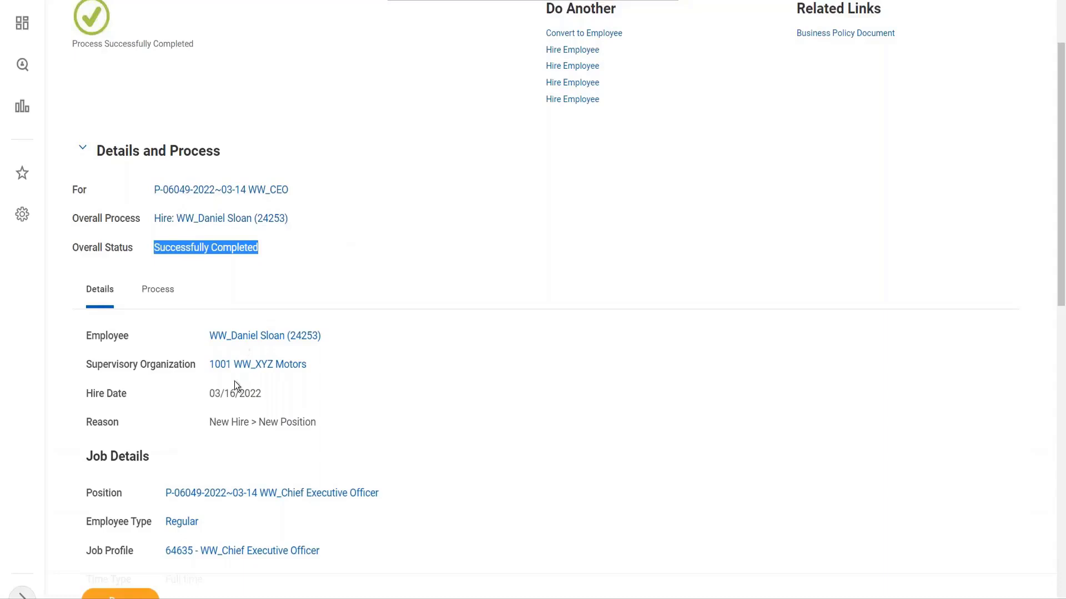
{"action": "scroll", "coordinate": [344, 358], "scroll_direction": "down", "scroll_amount": 2}
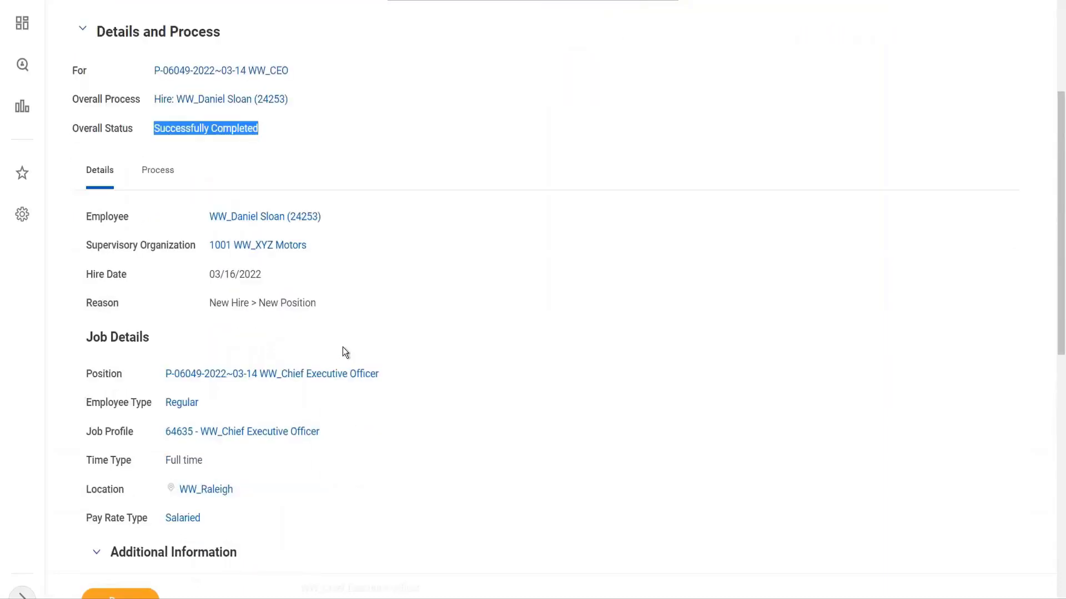
{"action": "scroll", "coordinate": [344, 352], "scroll_direction": "down", "scroll_amount": 1}
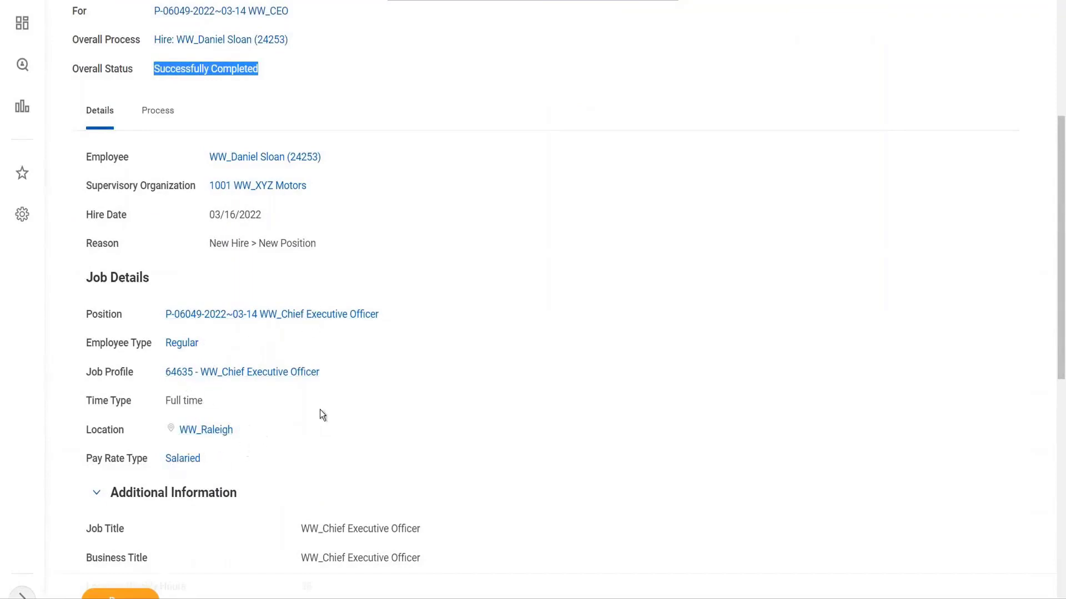
{"action": "scroll", "coordinate": [335, 409], "scroll_direction": "down", "scroll_amount": 1}
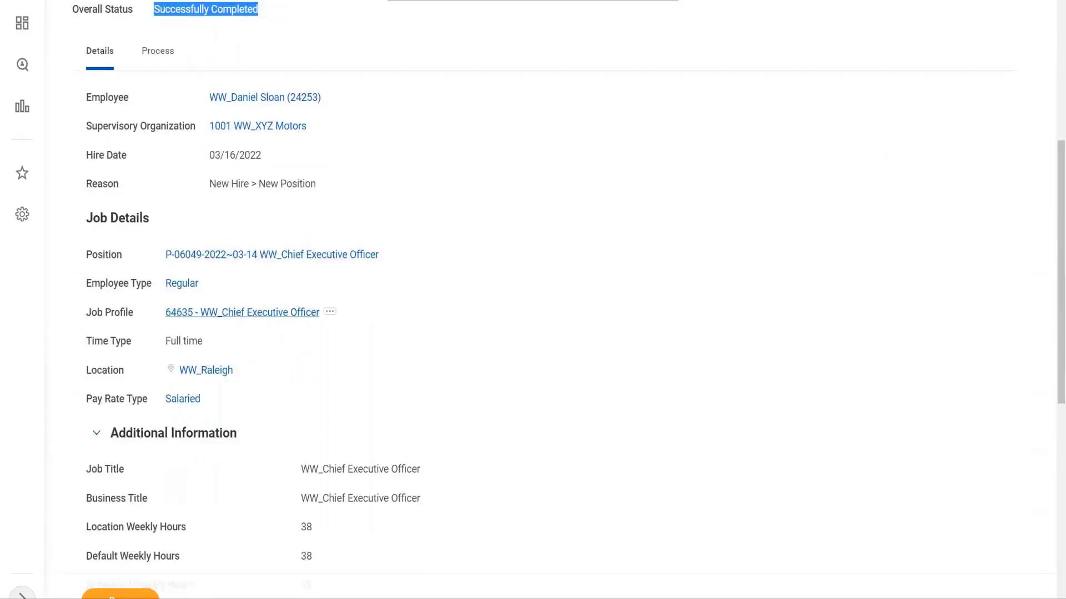